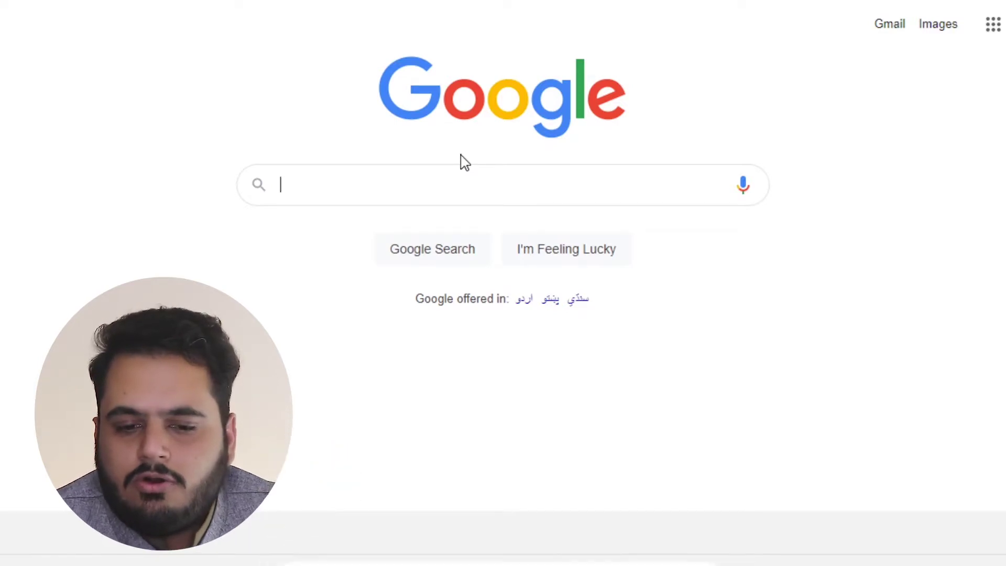
Step: Search Google for "blenders" and look through the results page
text(blender)
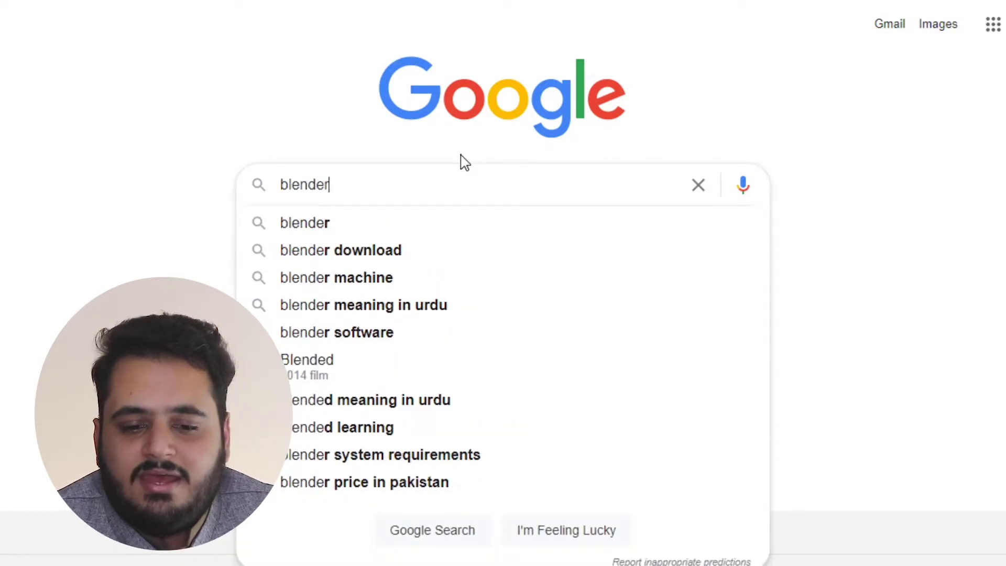
text(s)
key(Return)
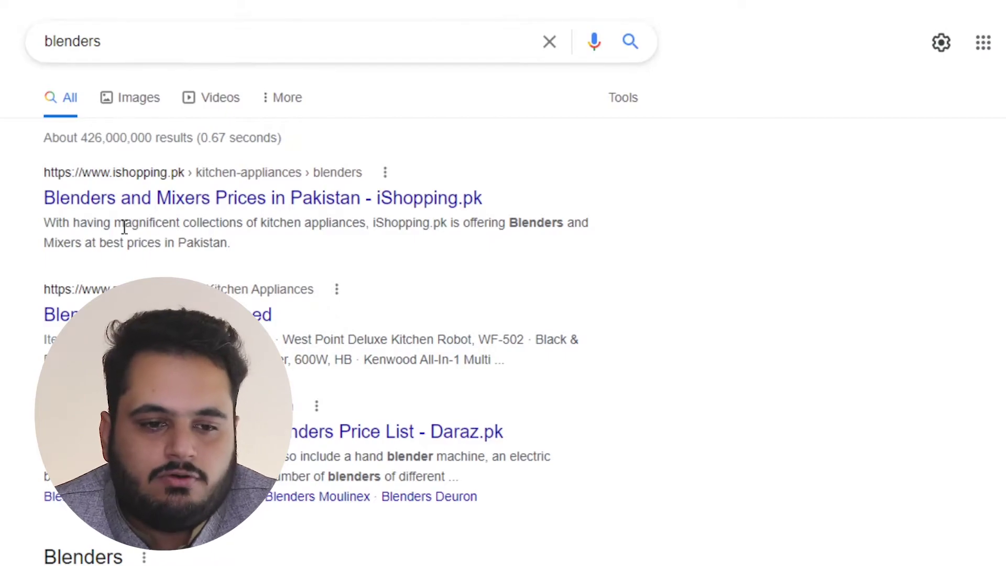
scroll(108, 254, down, 10)
scroll(56, 261, down, 10)
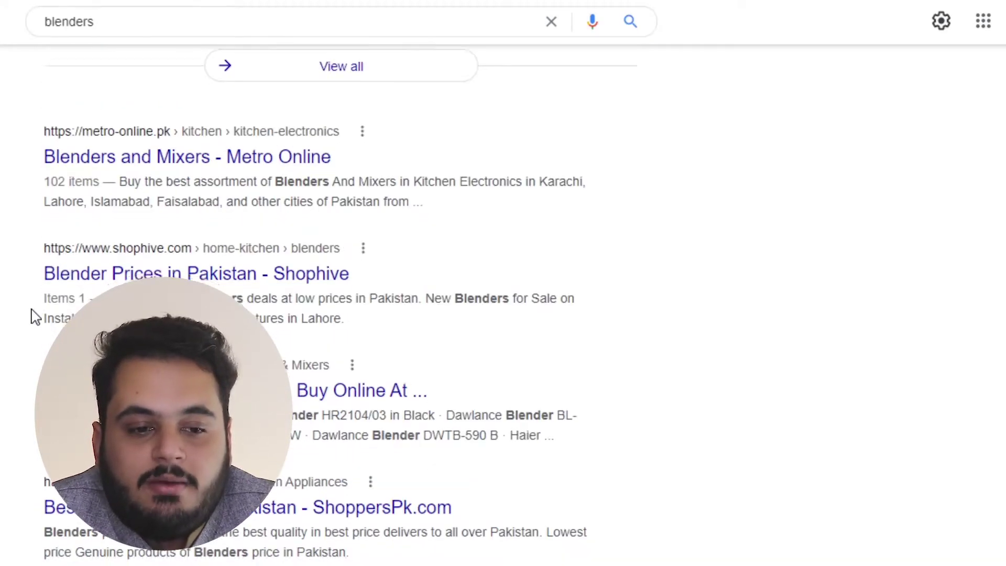
scroll(36, 312, up, 20)
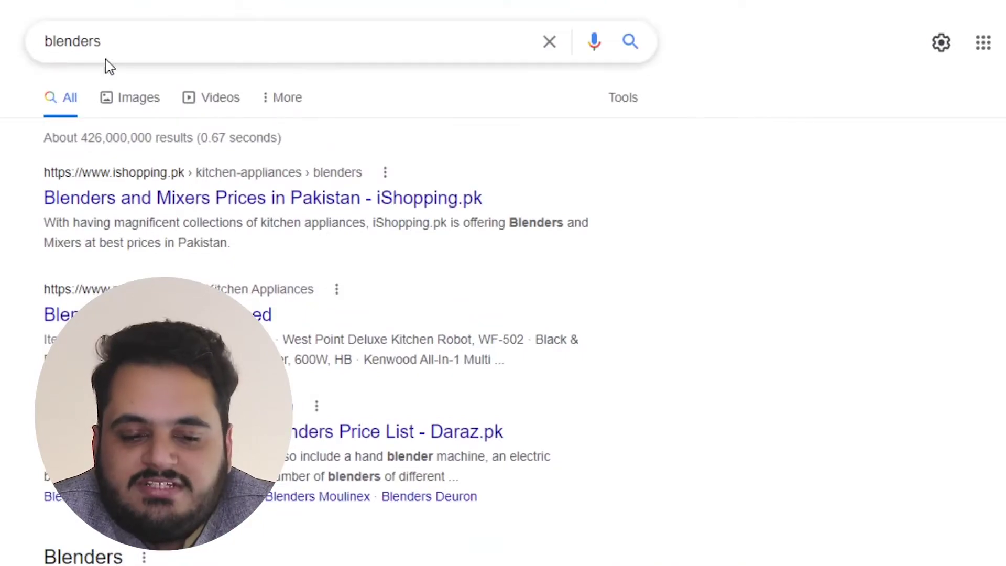
Step: Replace the query with "best blenders" and run the search
double_click(85, 40)
text(b)
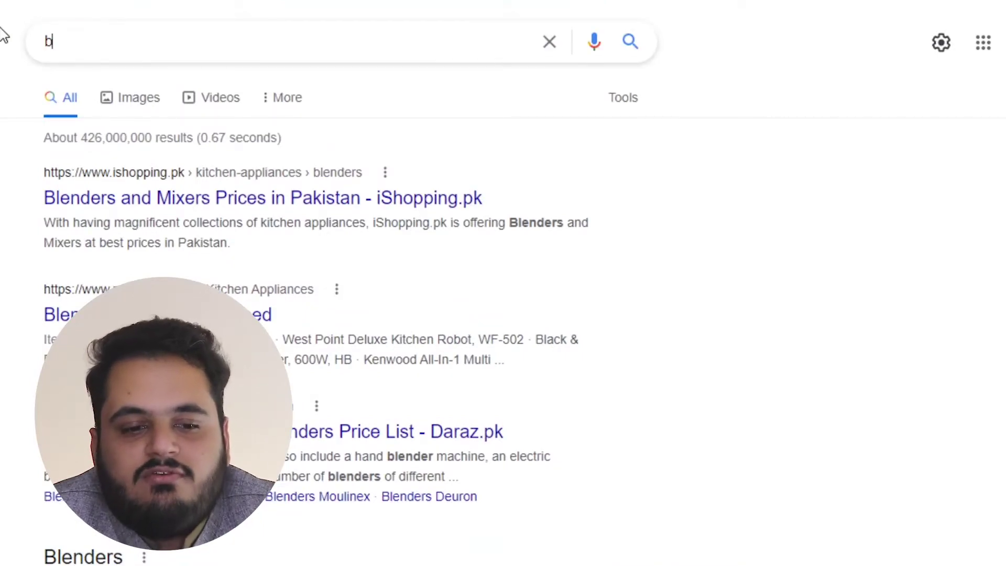
text(est ble)
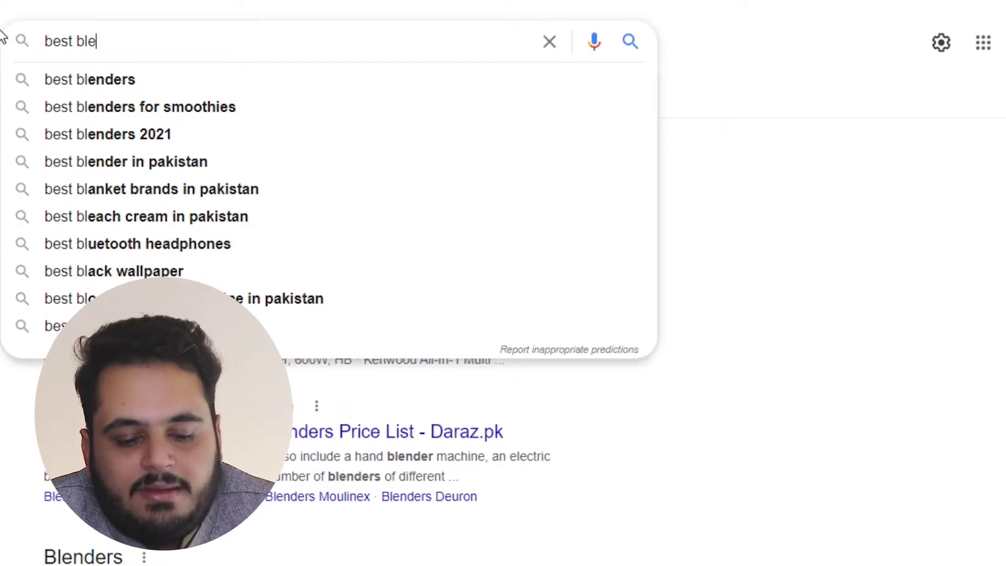
text(nders)
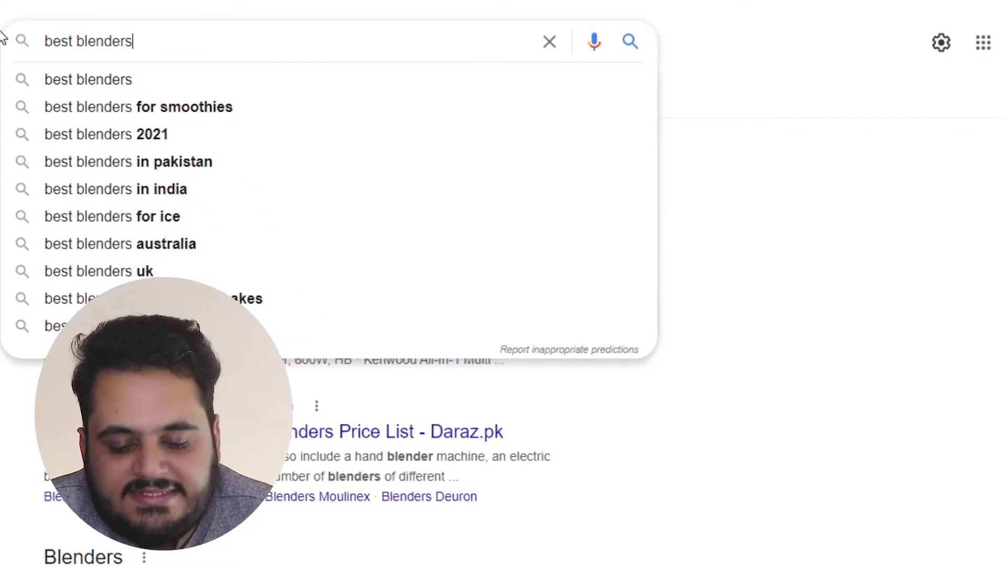
key(Return)
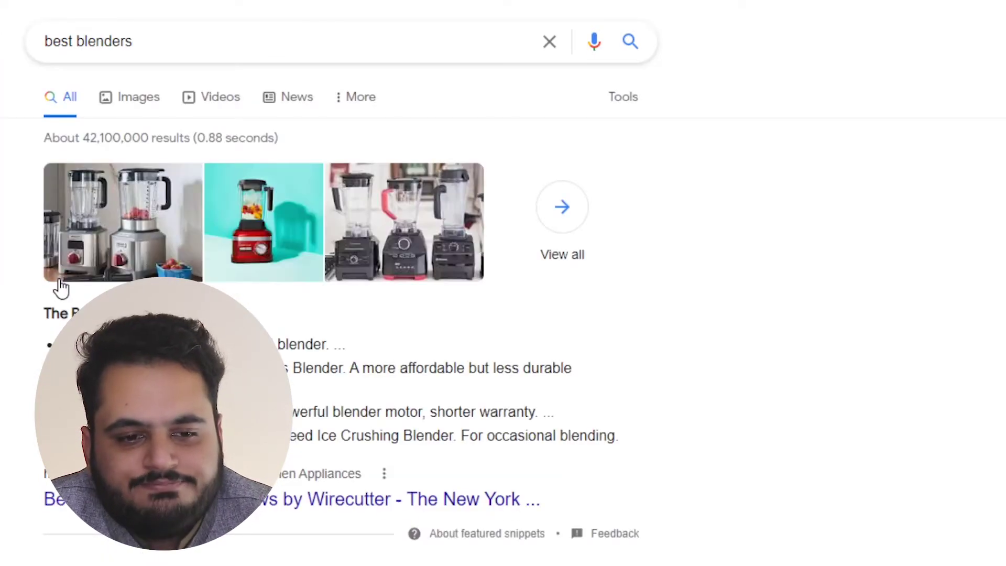
Step: Examine which sites and article types rank for "best blenders", including the featured snippet and related questions
scroll(47, 272, down, 5)
scroll(47, 271, down, 3)
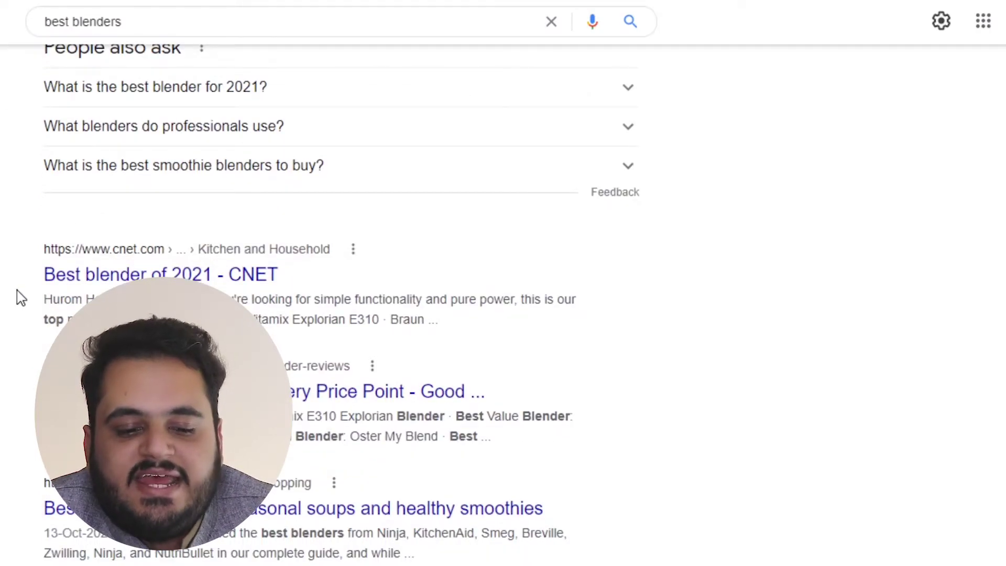
scroll(18, 298, down, 2)
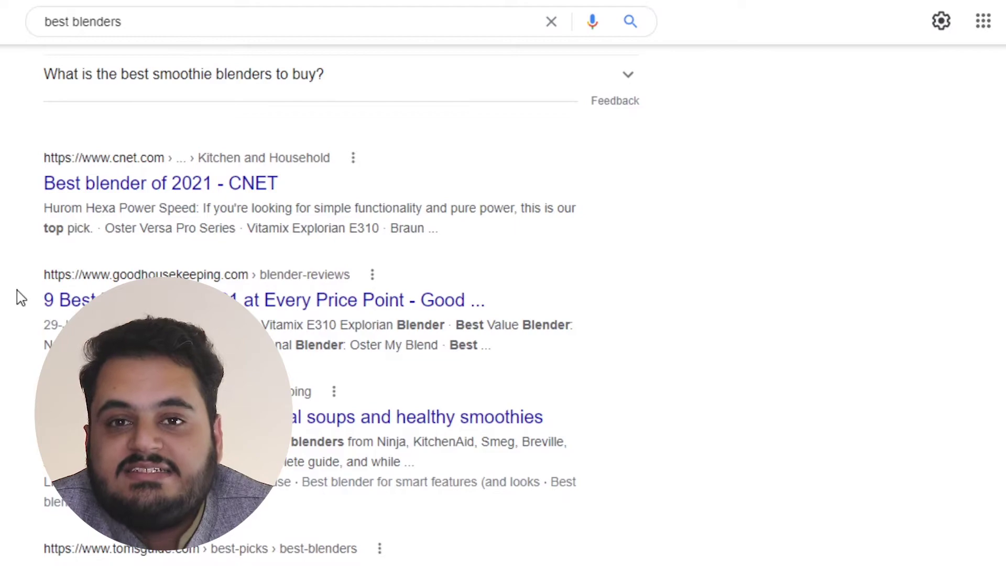
scroll(19, 297, down, 4)
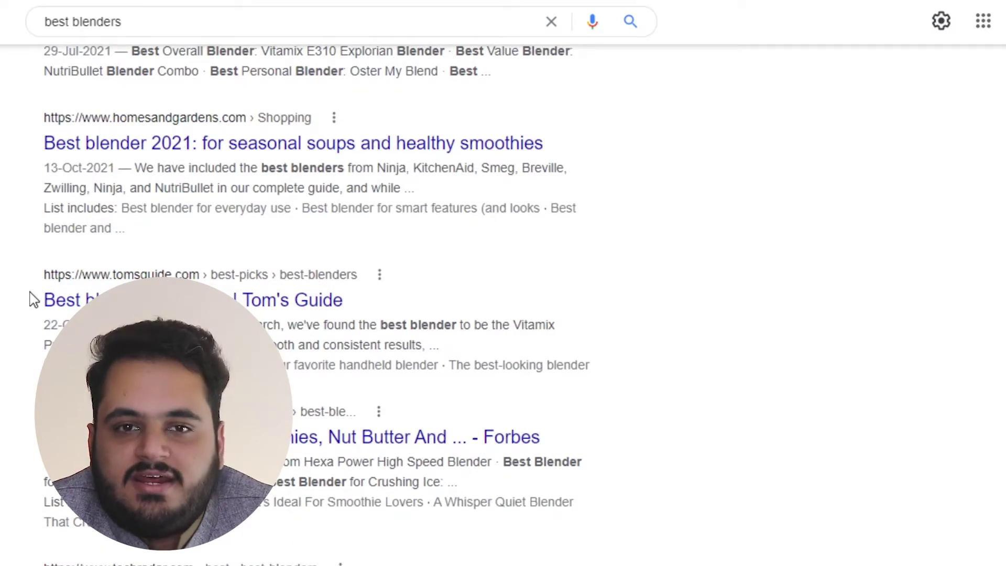
scroll(33, 300, down, 2)
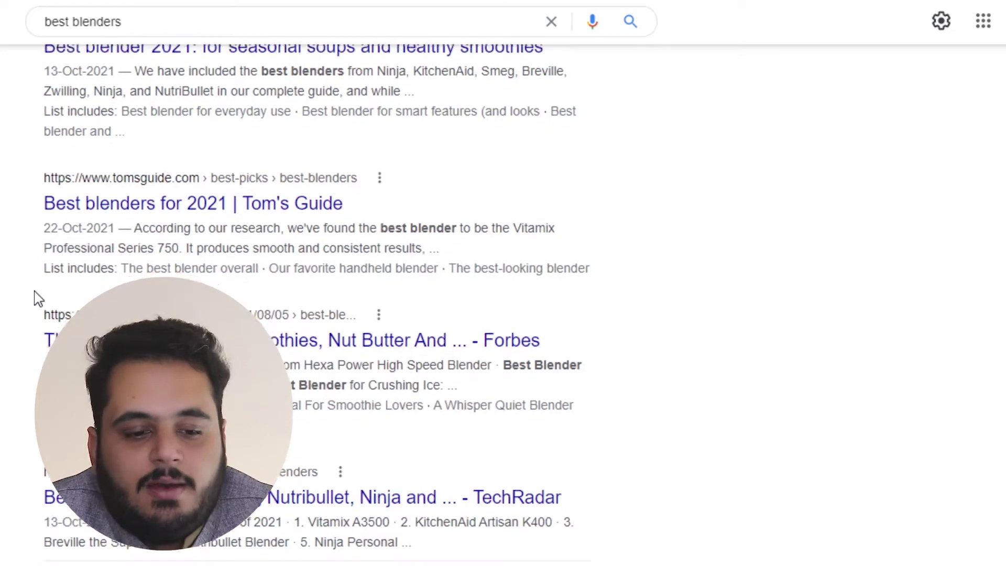
scroll(38, 299, down, 2)
scroll(37, 298, down, 4)
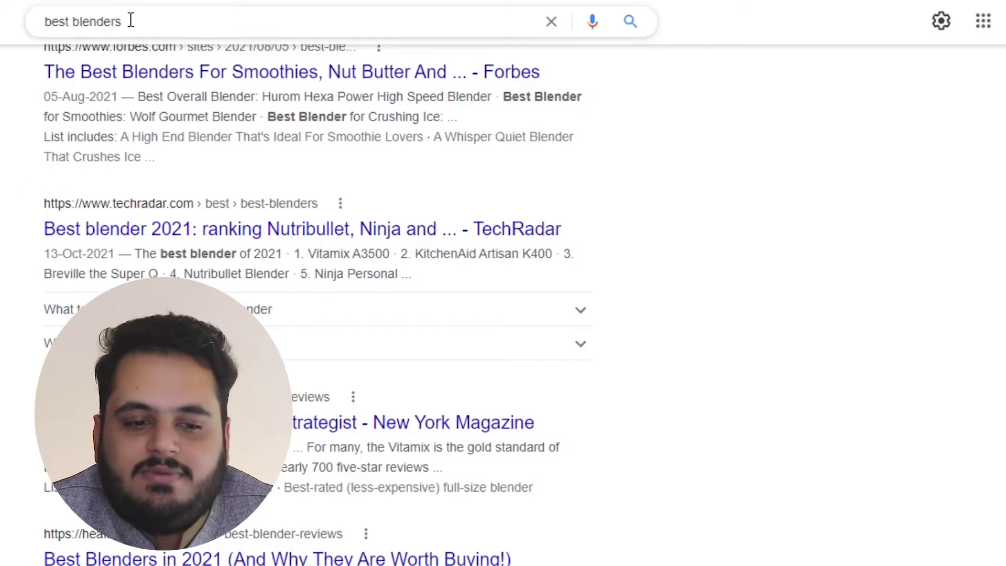
scroll(140, 20, up, 7)
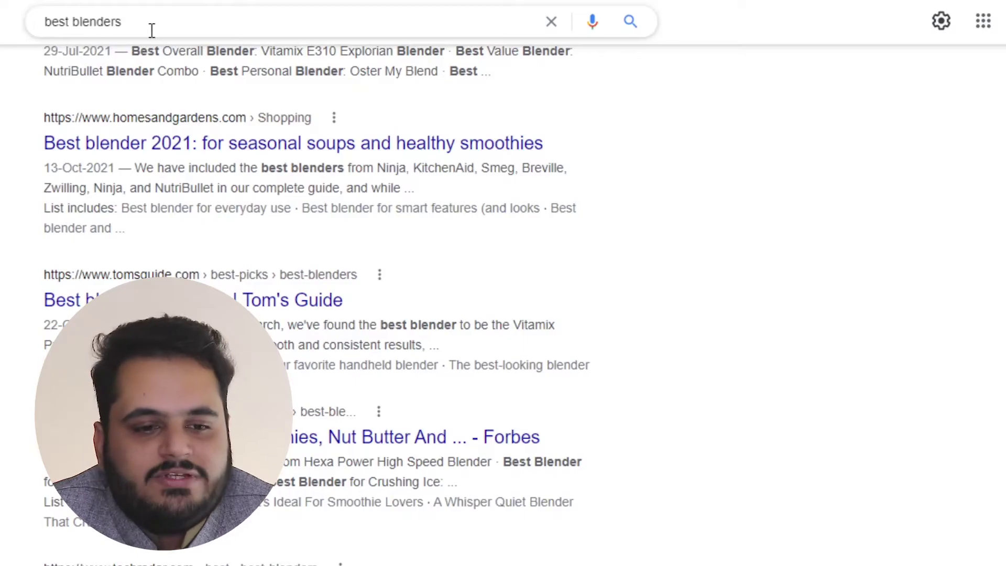
scroll(242, 205, up, 7)
scroll(190, 149, up, 9)
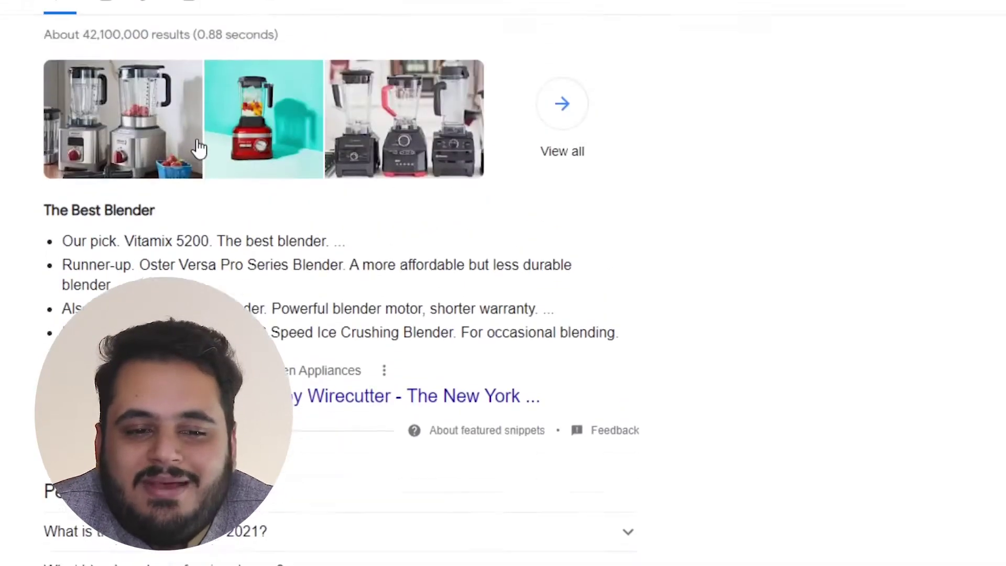
scroll(341, 283, down, 7)
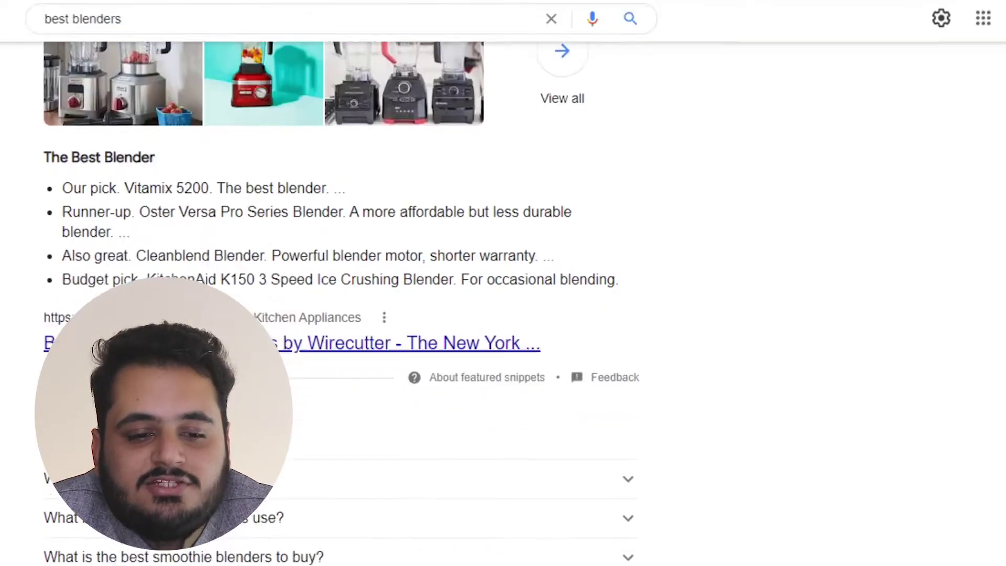
scroll(341, 283, down, 7)
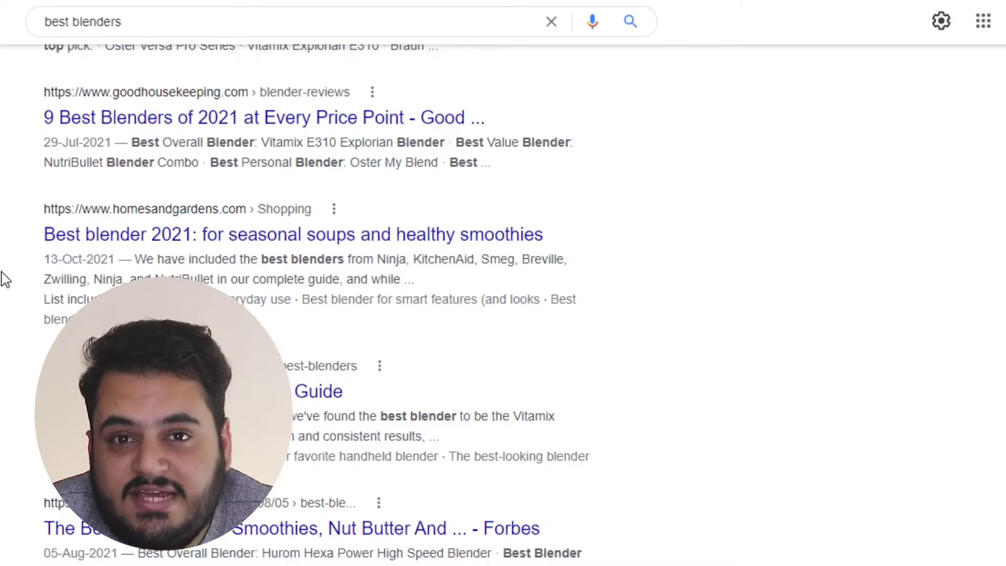
scroll(8, 279, up, 1)
scroll(7, 279, up, 10)
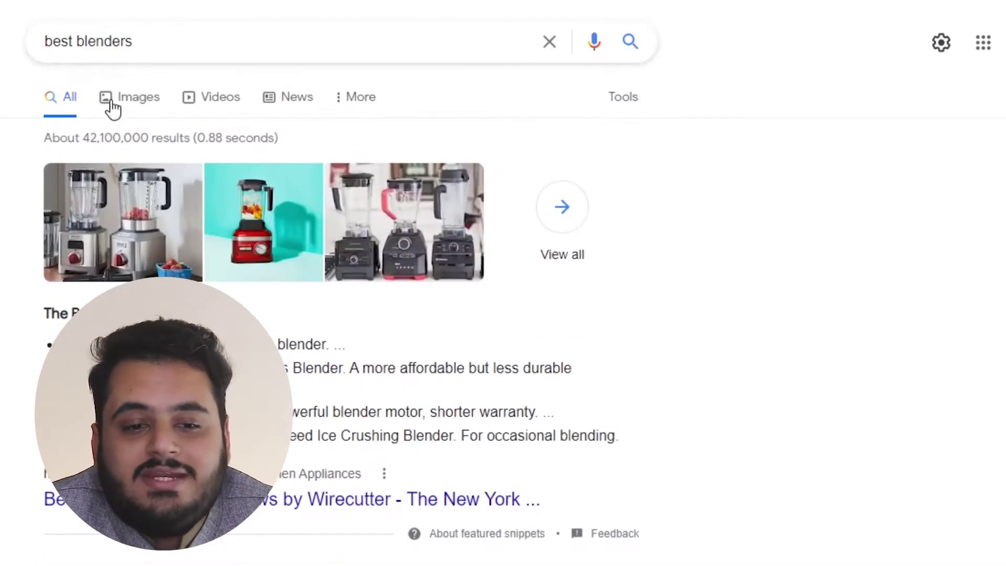
Step: Start a new query with "best blender for" and search the suggestion "best blender for smoothies and ice"
click(164, 48)
key(ctrl+a)
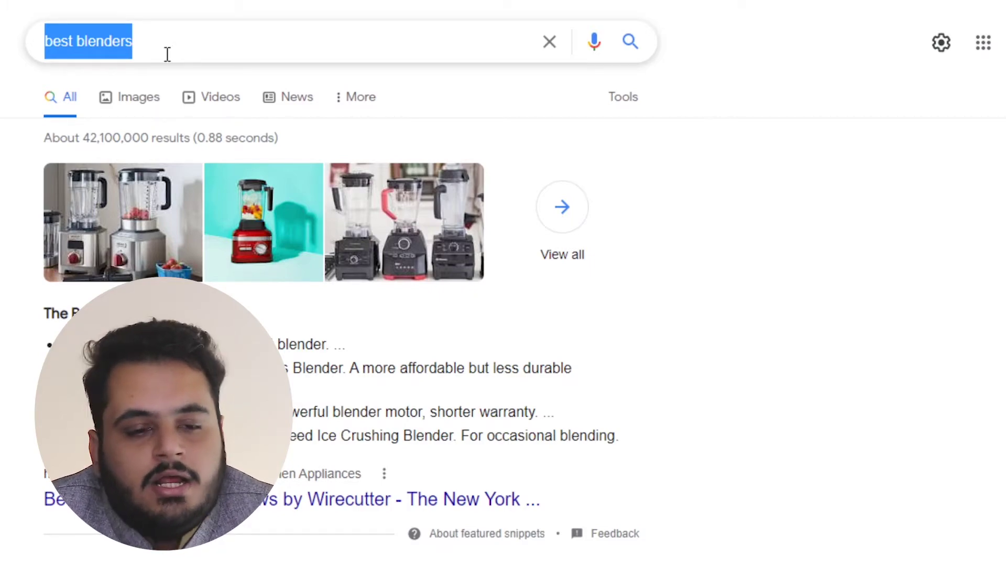
text(best bl)
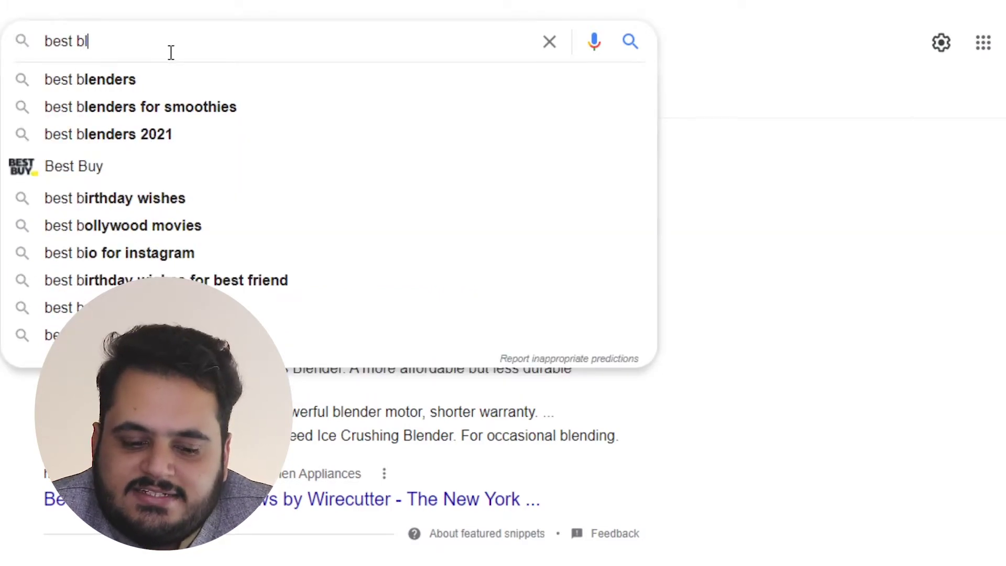
text(ender )
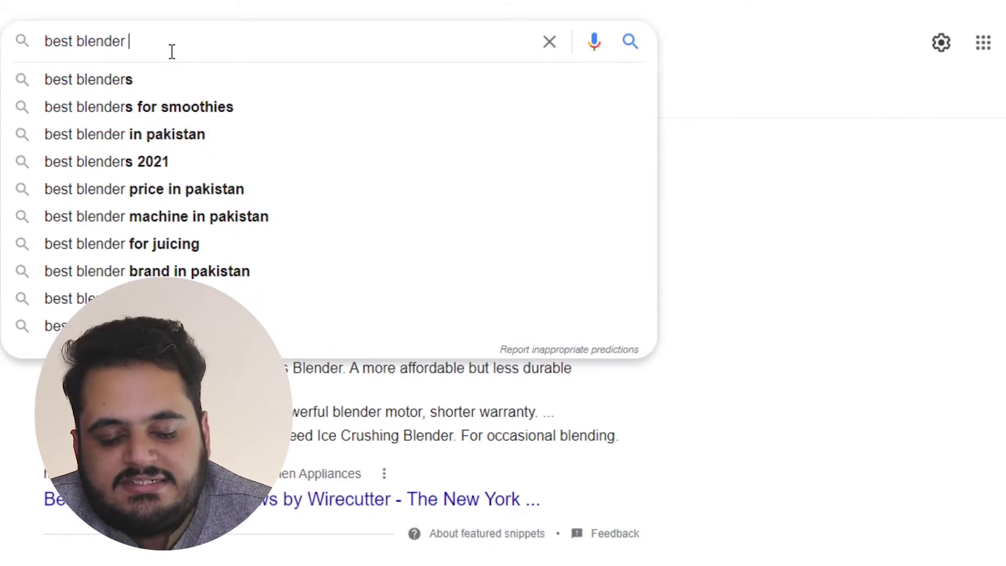
text(for)
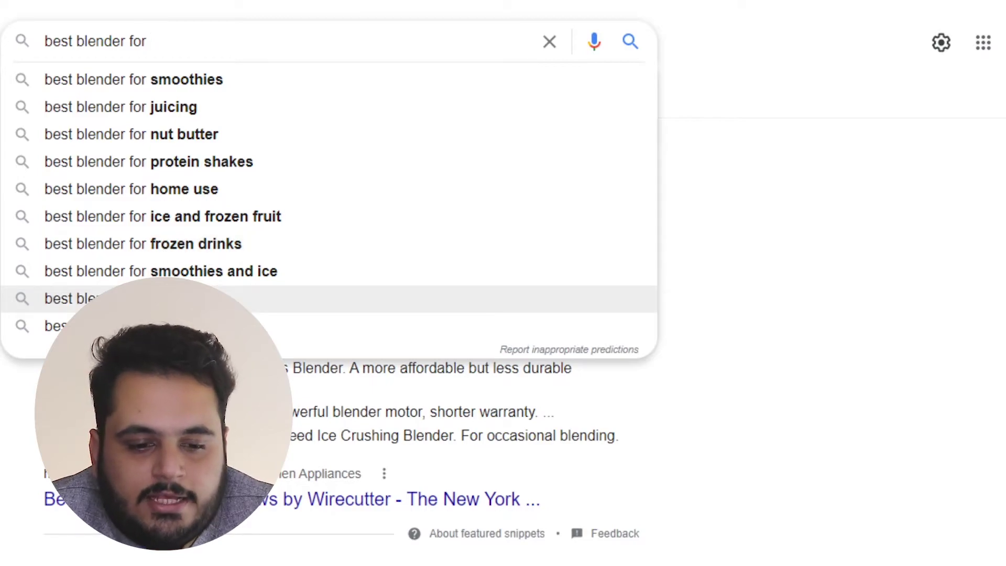
click(162, 279)
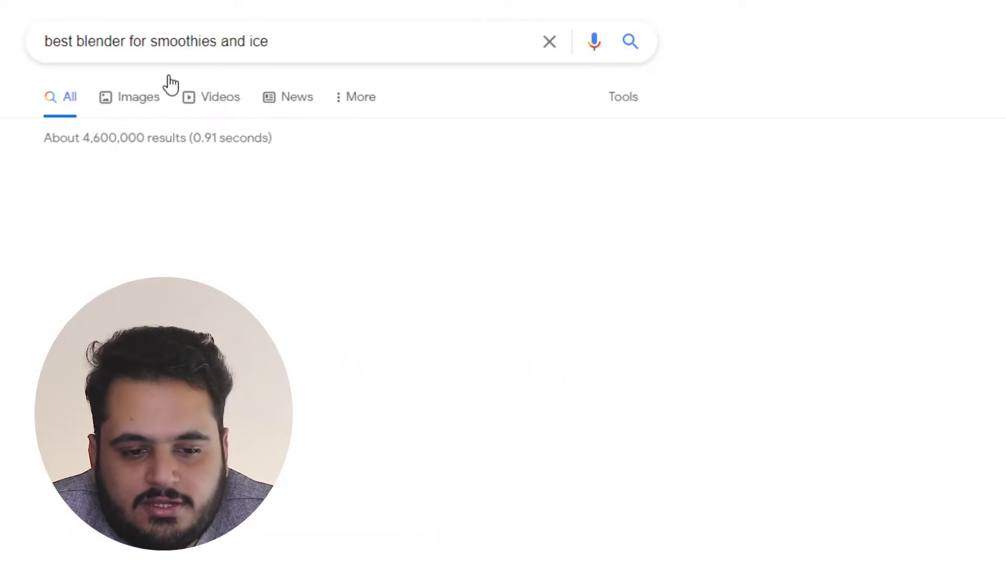
Step: Examine the sites ranking for "best blender for smoothies and ice", and bring up the related suggestions for this query
scroll(33, 233, down, 5)
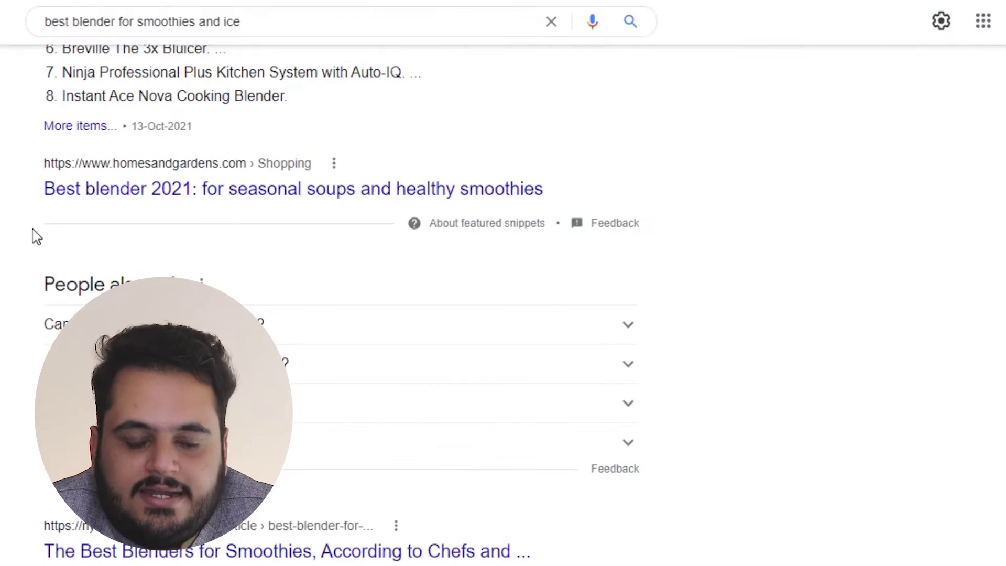
scroll(37, 235, down, 3)
scroll(38, 233, down, 5)
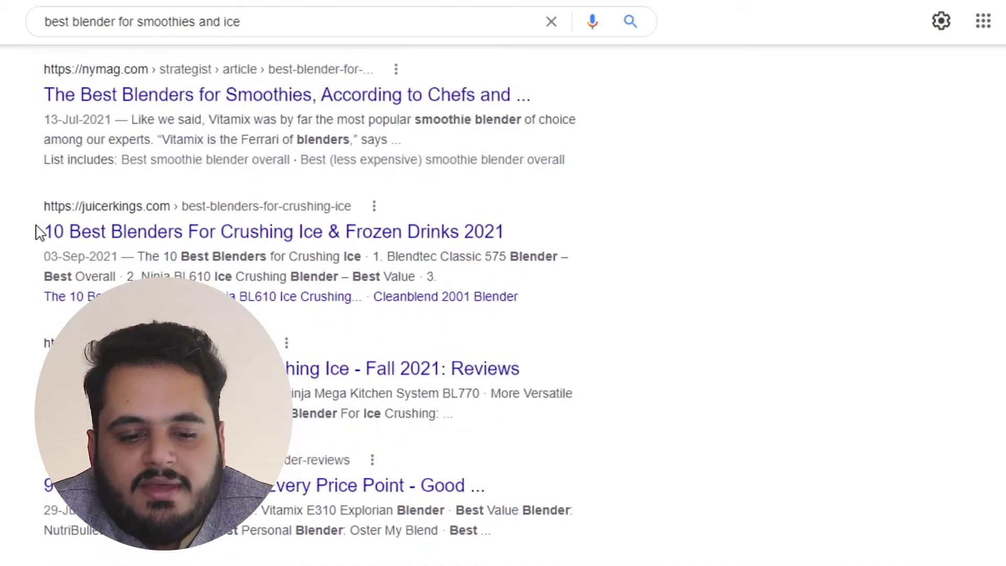
scroll(40, 233, down, 2)
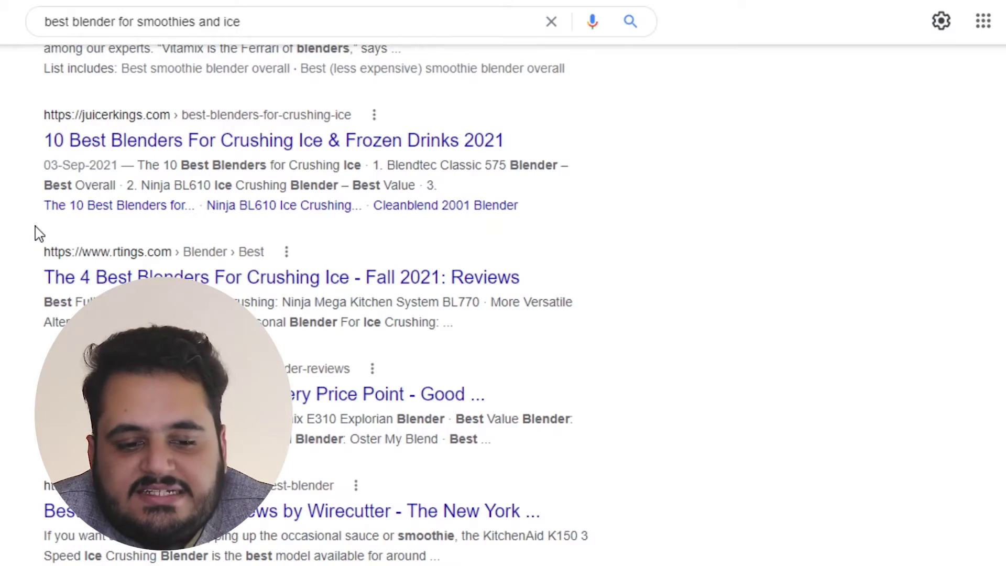
scroll(40, 234, down, 5)
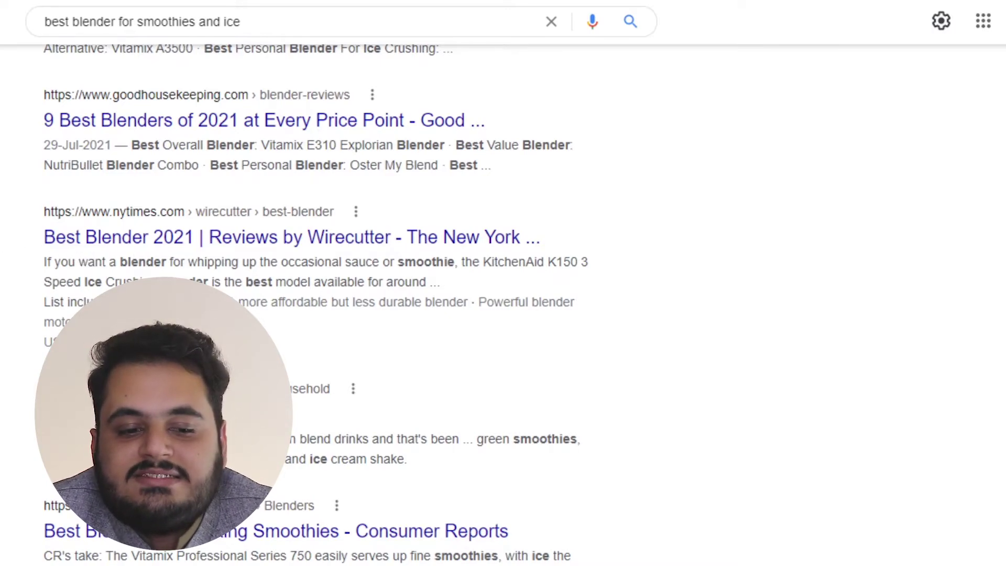
scroll(314, 299, down, 5)
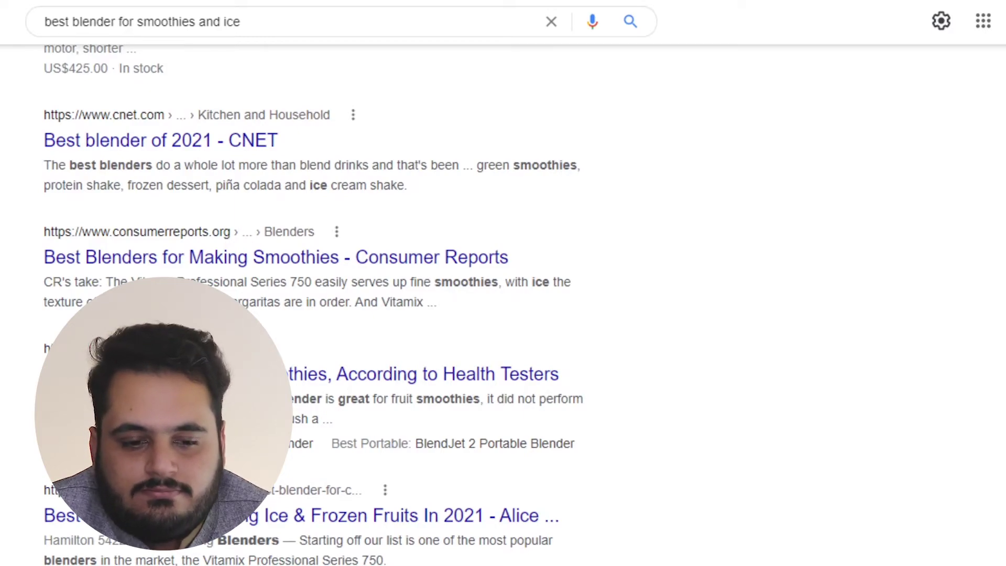
right_click(235, 300)
key(Escape)
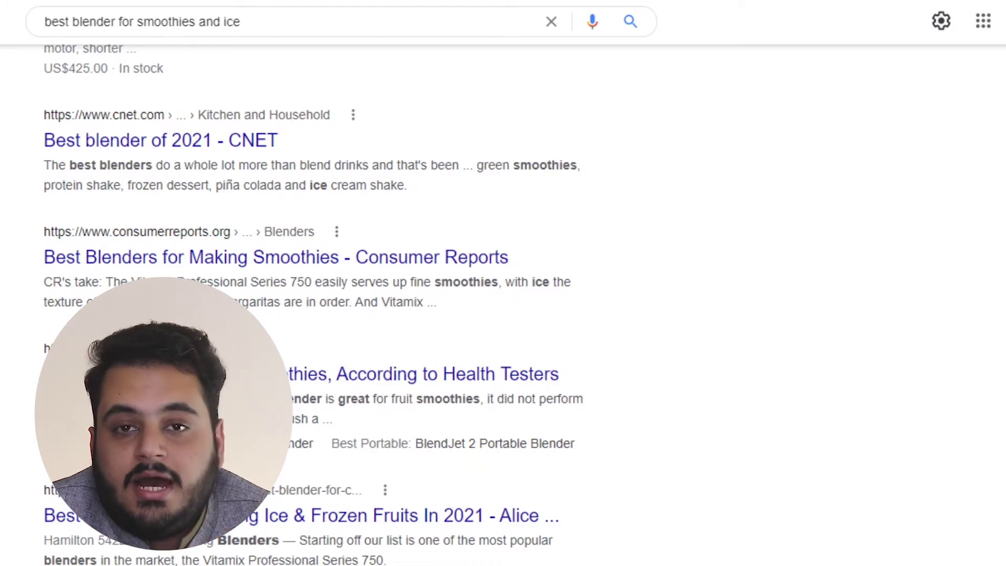
scroll(1, 295, down, 3)
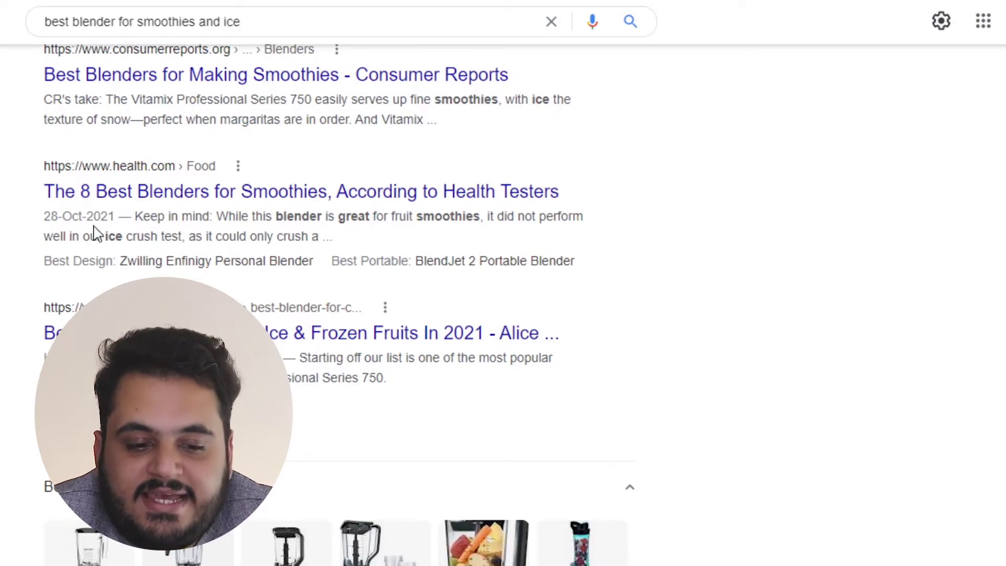
scroll(154, 219, up, 4)
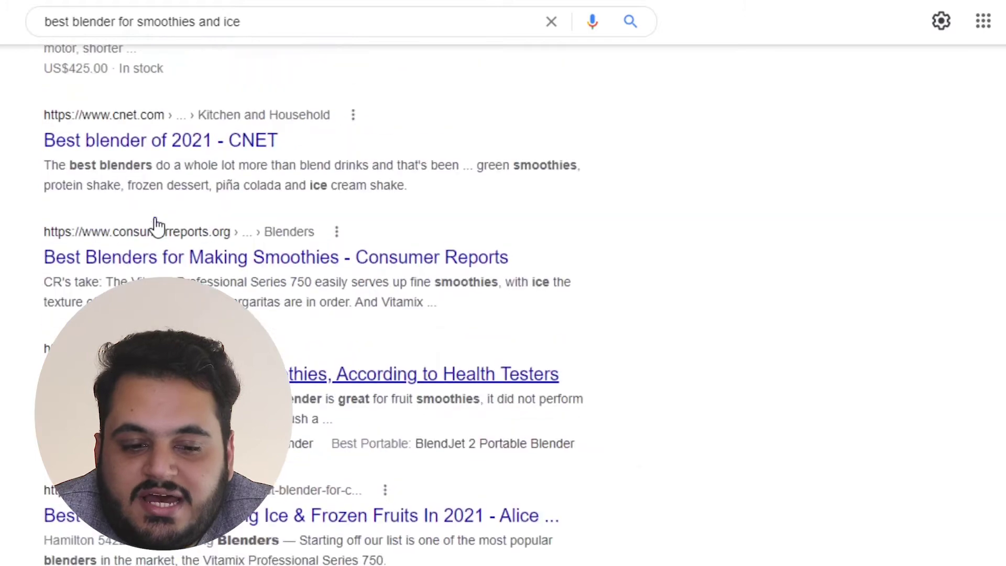
scroll(54, 283, up, 3)
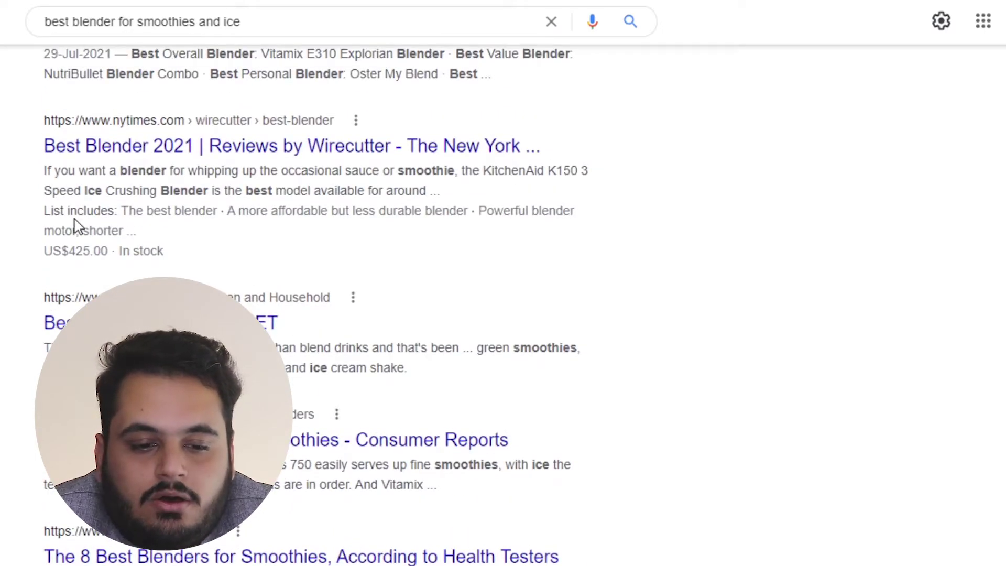
scroll(76, 215, up, 3)
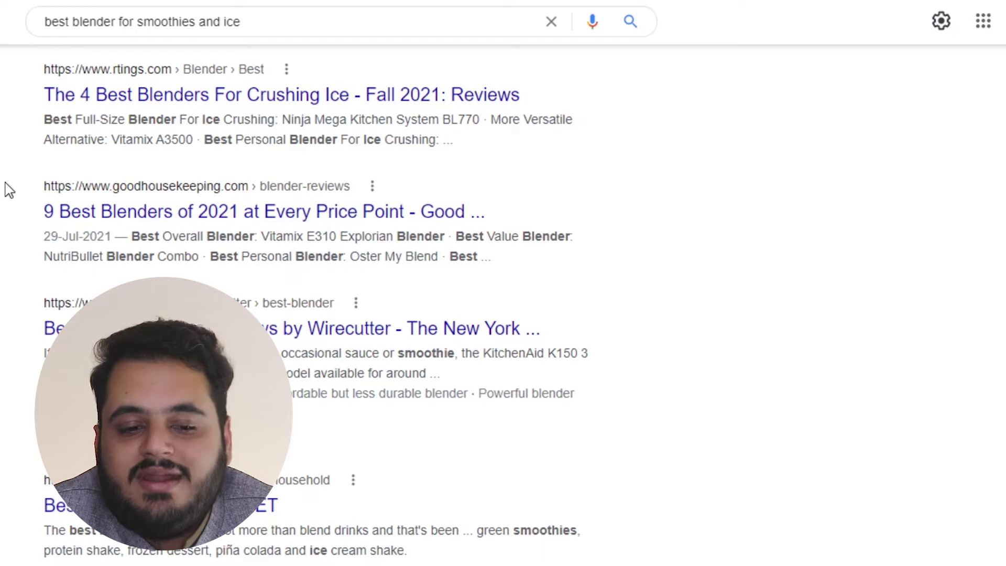
scroll(10, 190, up, 3)
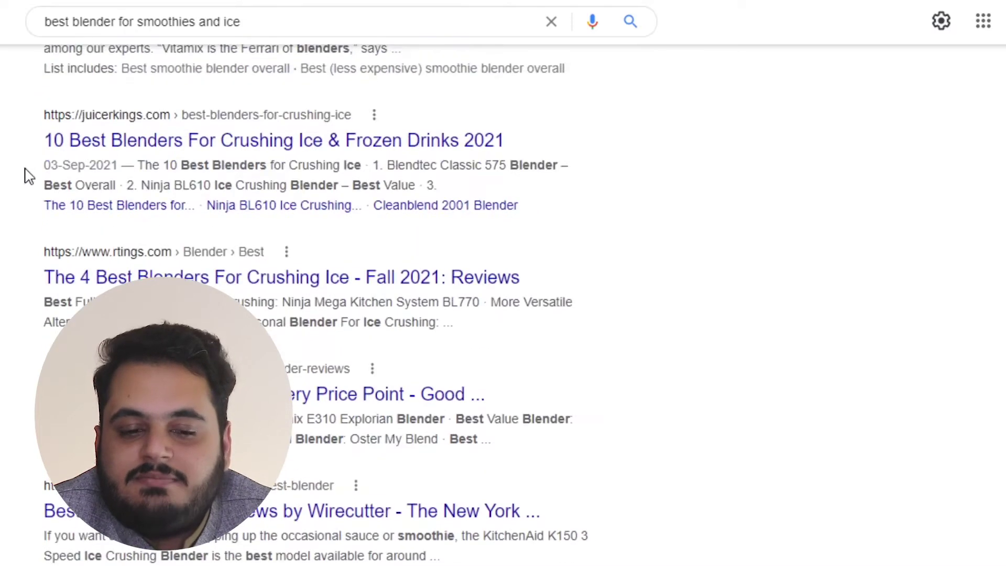
mouse_move(240, 22)
mouse_down()
mouse_move(196, 29)
mouse_move(250, 23)
mouse_up()
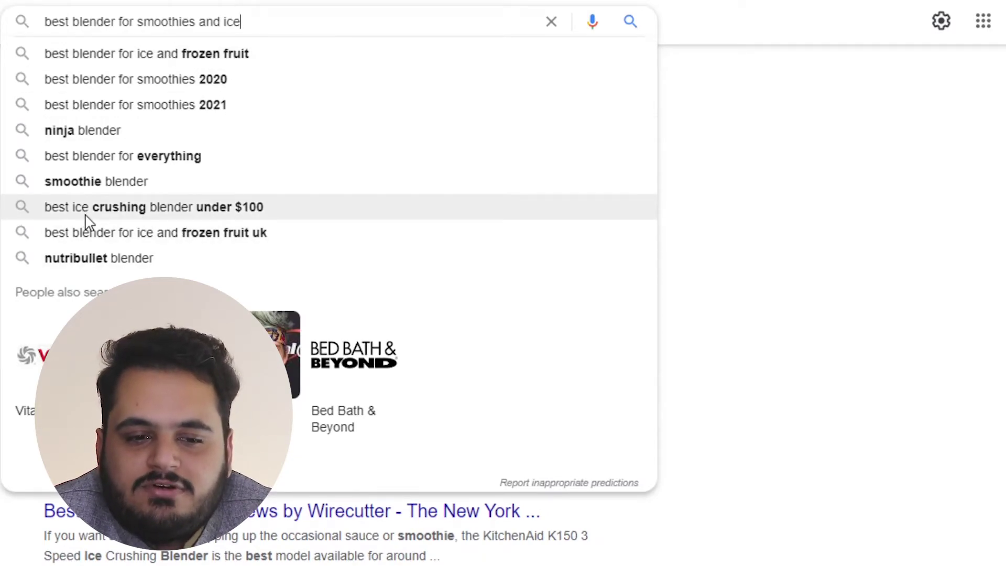
Step: Search the suggestion "best ice crushing blender under $100" and examine which sites rank for it
click(90, 220)
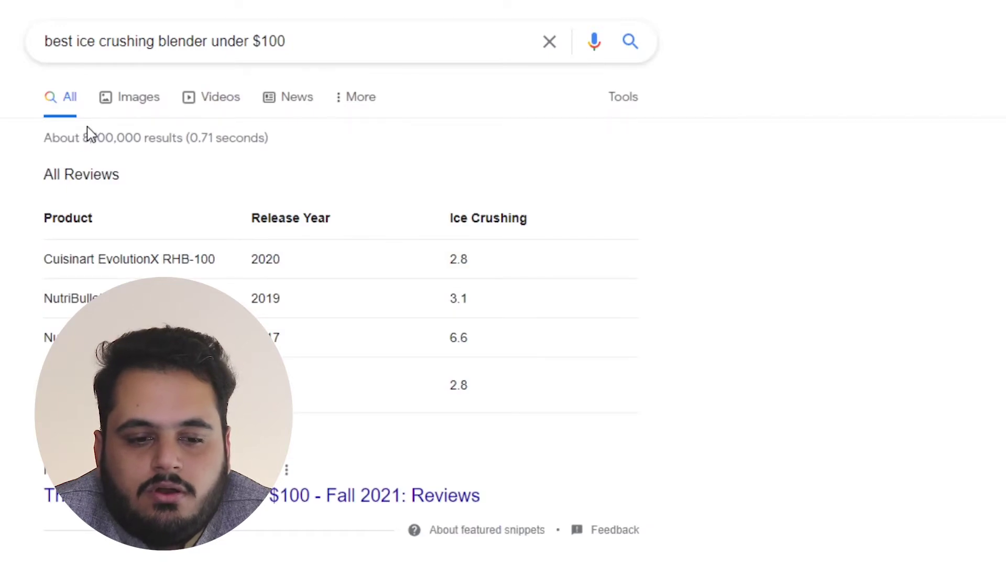
scroll(92, 245, down, 1)
scroll(93, 245, down, 15)
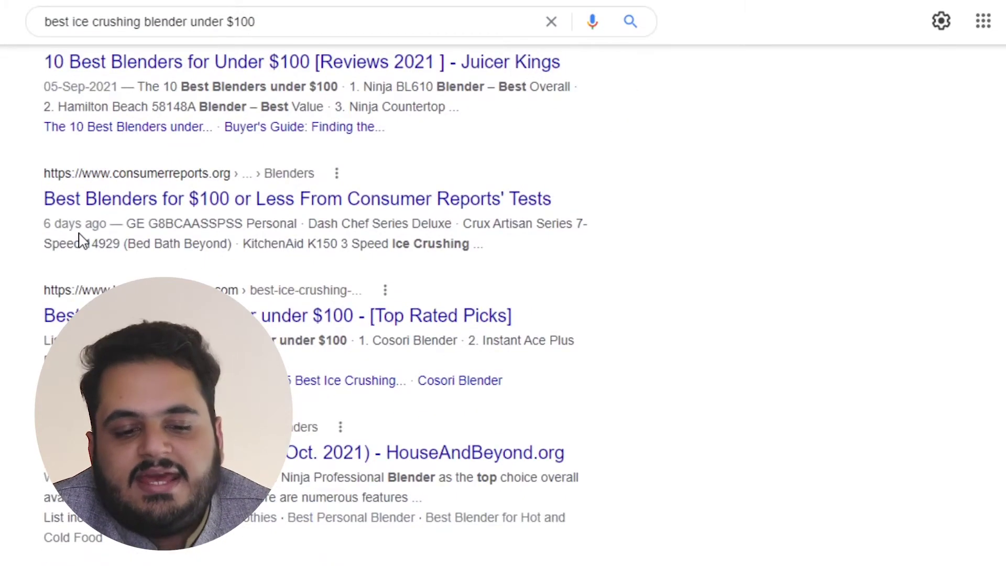
scroll(81, 241, down, 4)
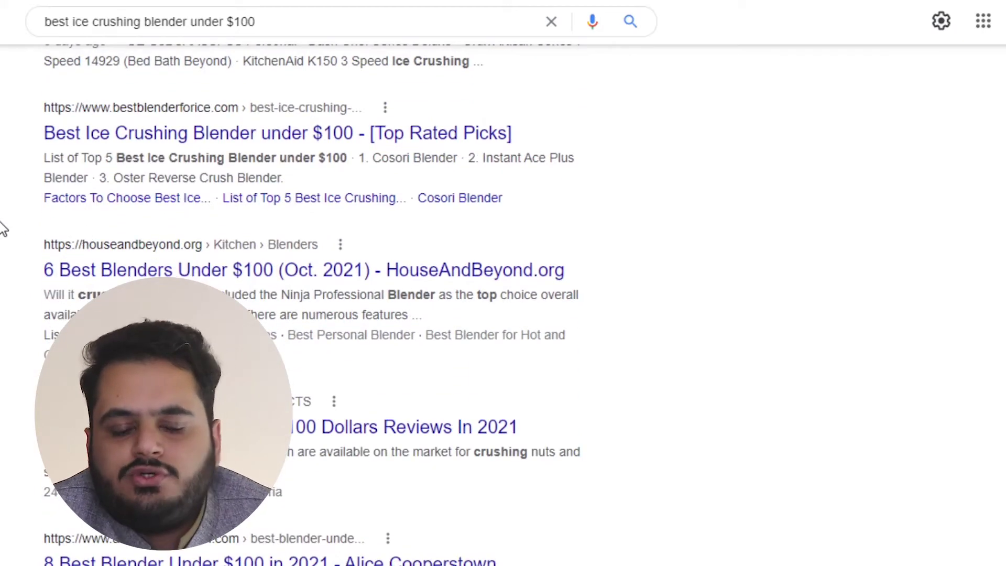
scroll(3, 229, down, 2)
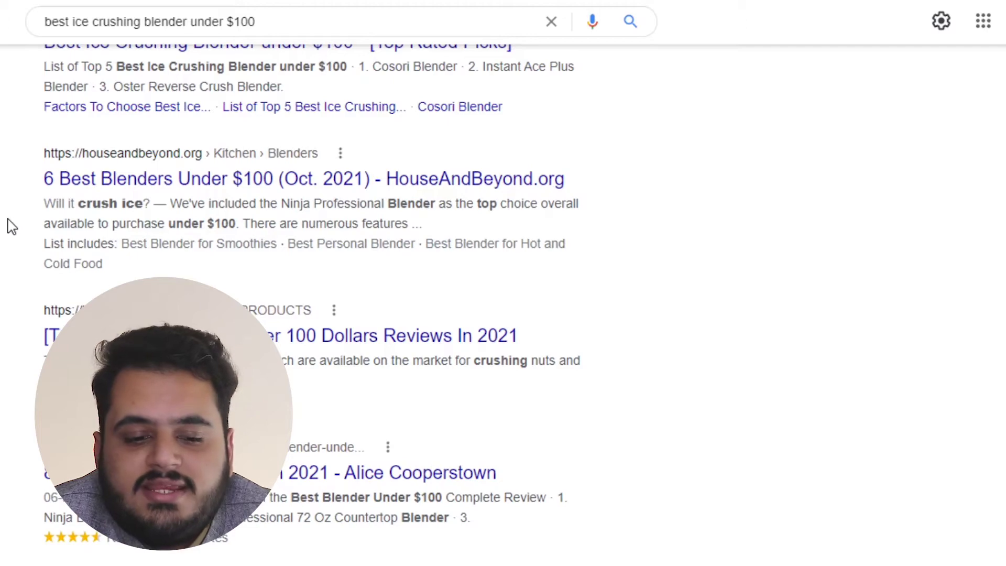
scroll(9, 221, down, 6)
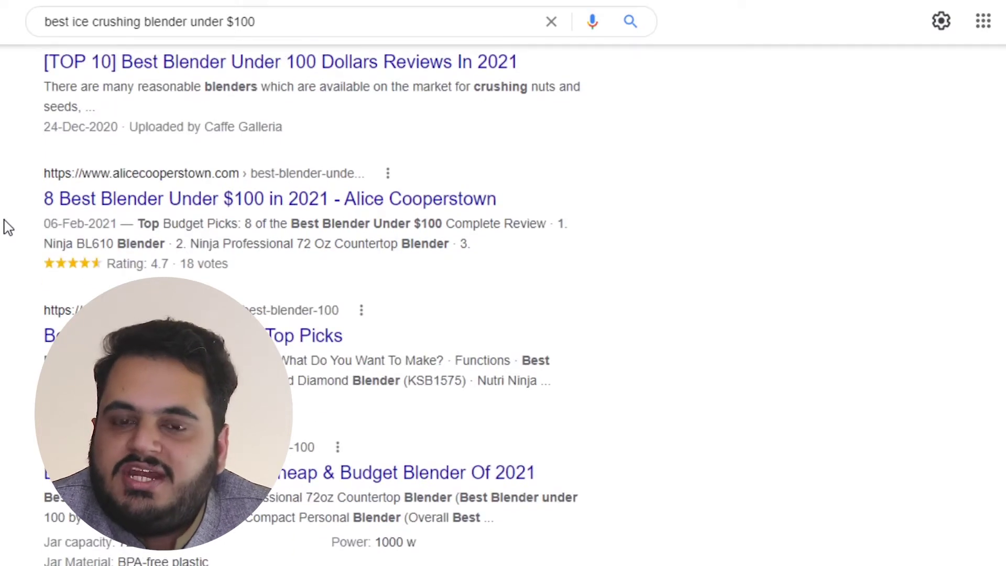
scroll(9, 226, down, 2)
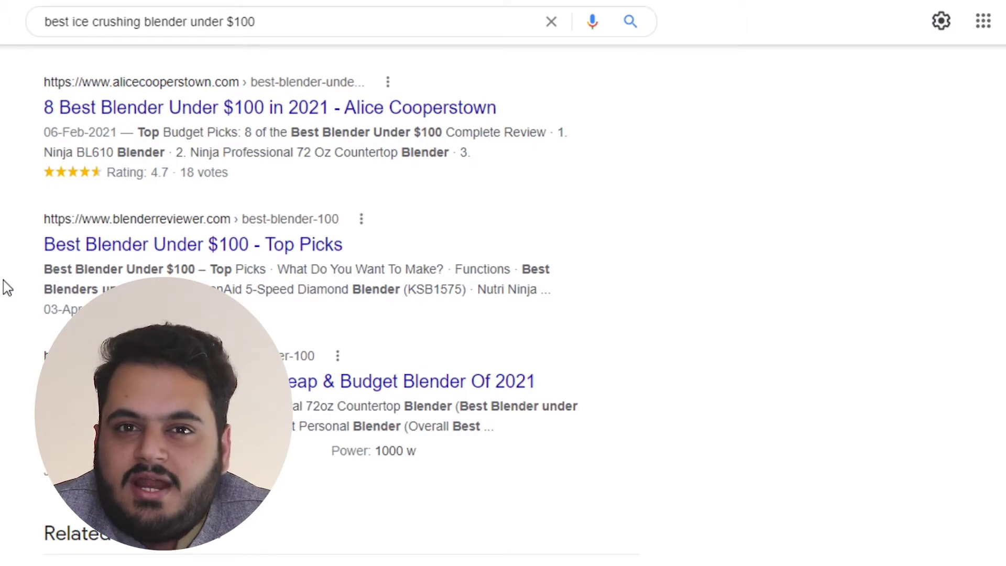
Step: Review the ranking sites again, along with the related questions and featured snippet for "best ice crushing blender under $100"
scroll(23, 287, up, 2)
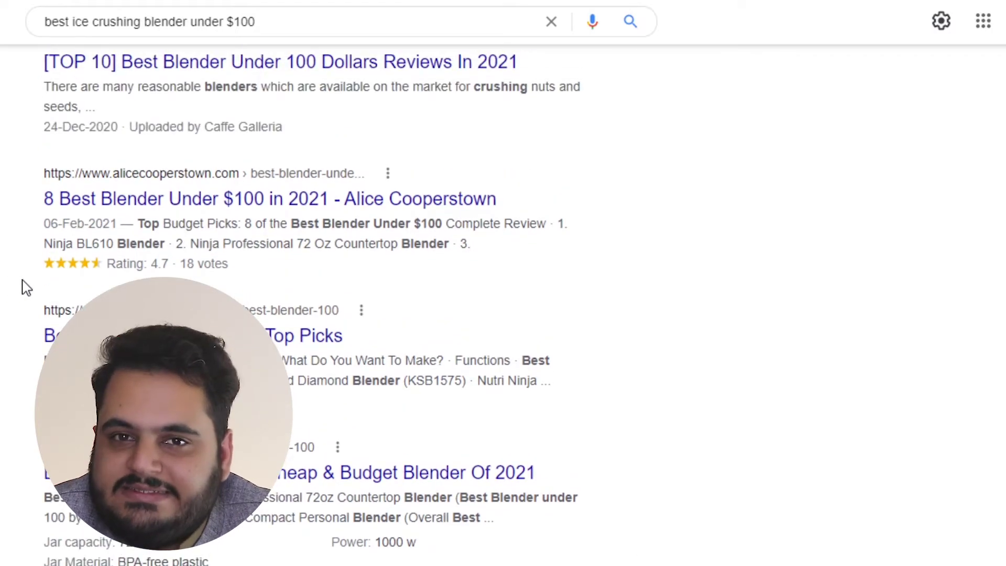
scroll(22, 283, up, 15)
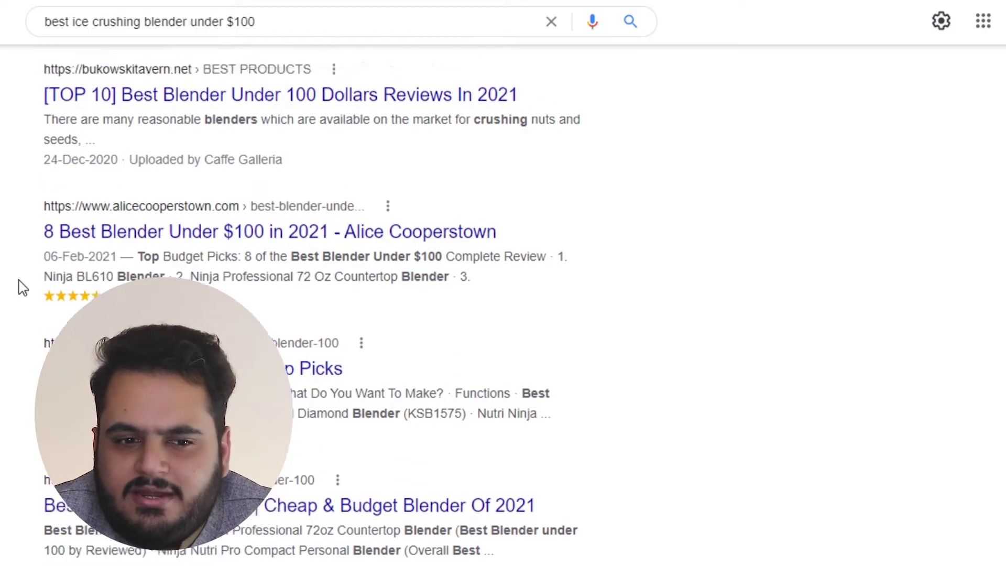
scroll(22, 287, up, 7)
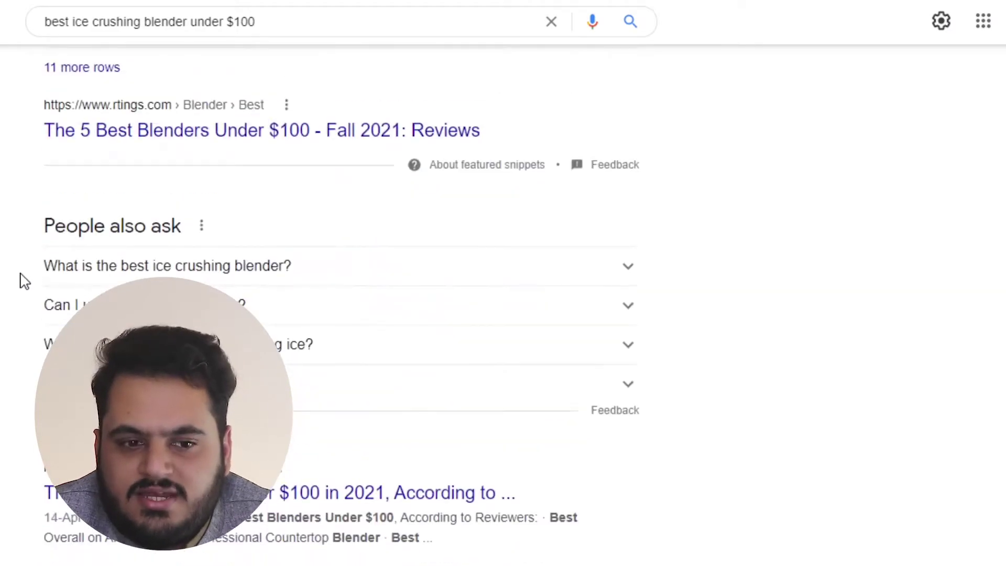
scroll(21, 275, up, 7)
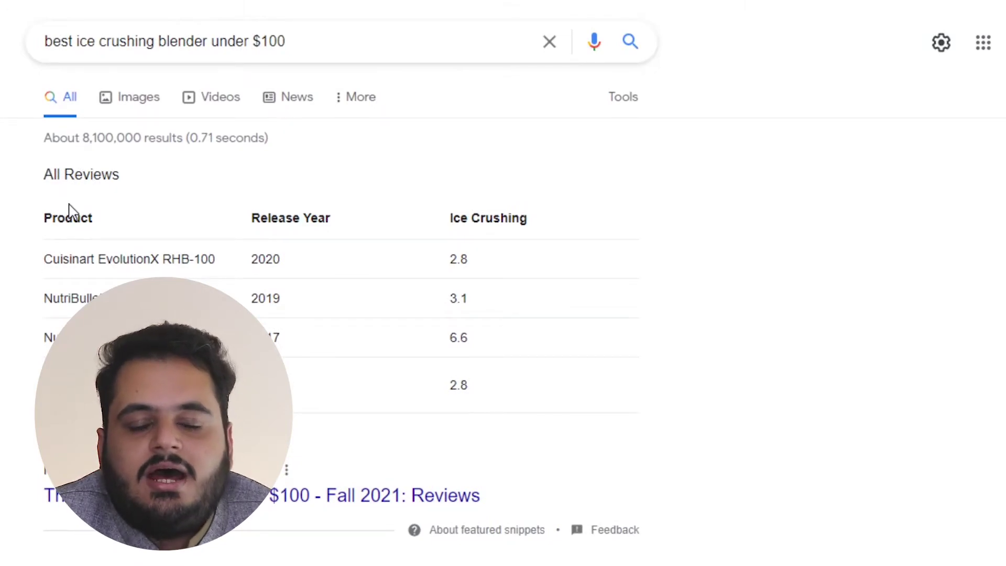
right_click(302, 39)
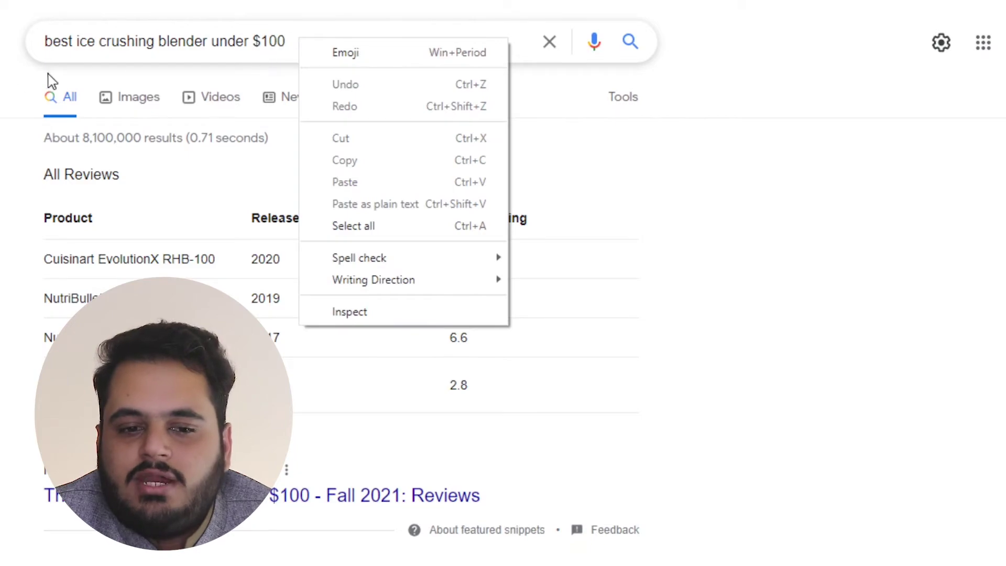
click(19, 93)
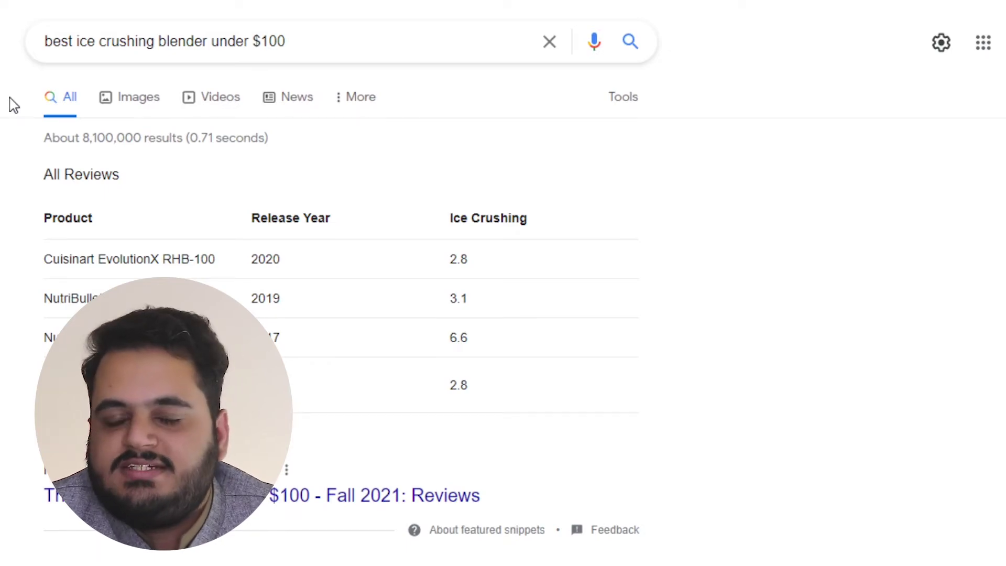
scroll(49, 316, down, 2)
scroll(49, 316, up, 2)
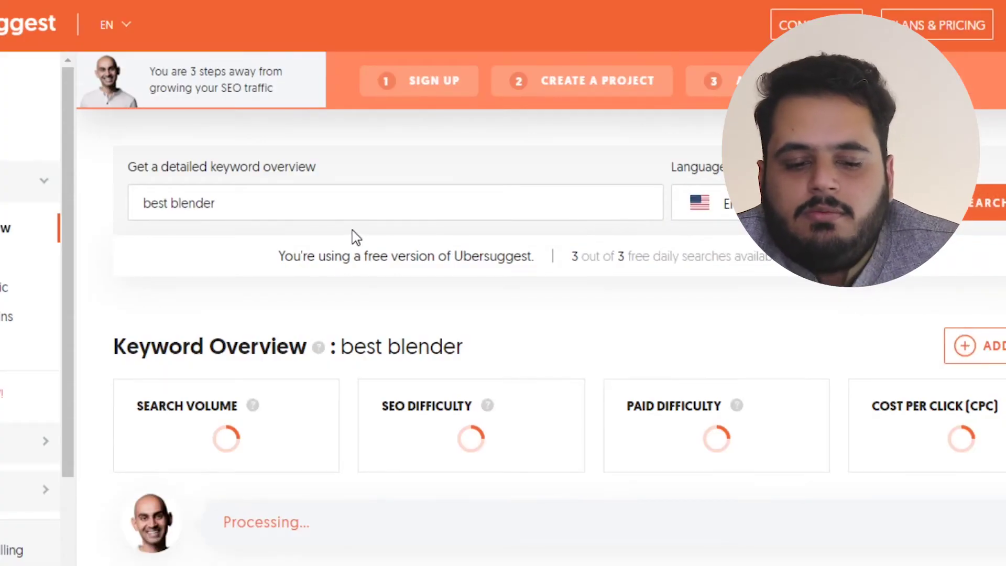
Step: Pass the image verification on the "best blender" keyword overview, skipping the bicycles challenge and selecting the traffic light squares
scroll(355, 235, down, 10)
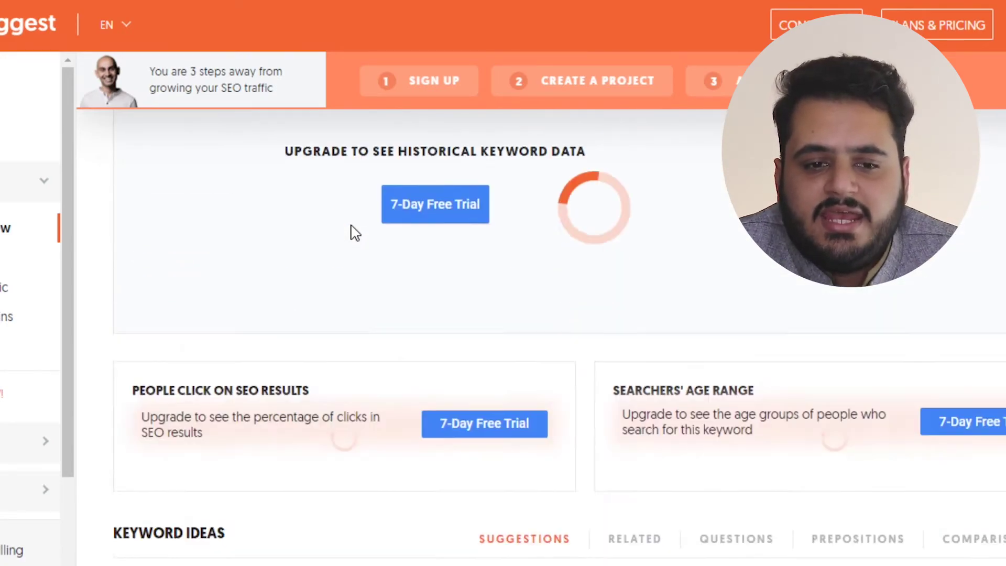
scroll(354, 231, down, 3)
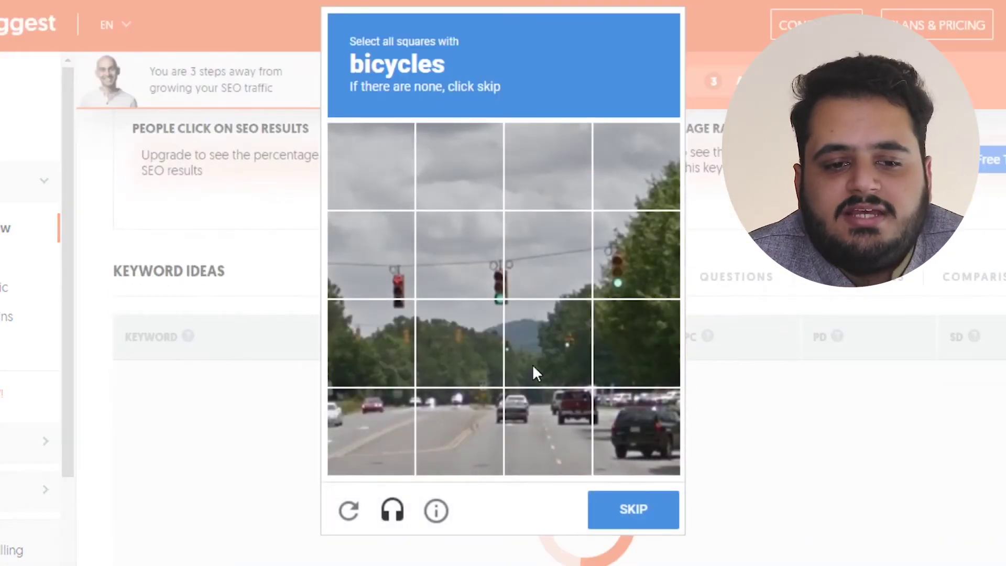
click(394, 270)
right_click(393, 270)
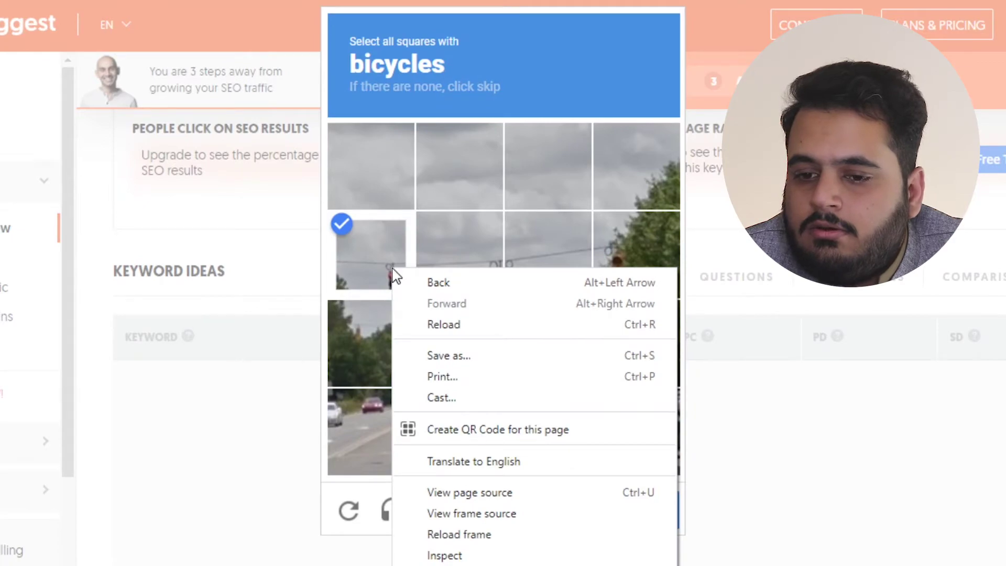
click(367, 247)
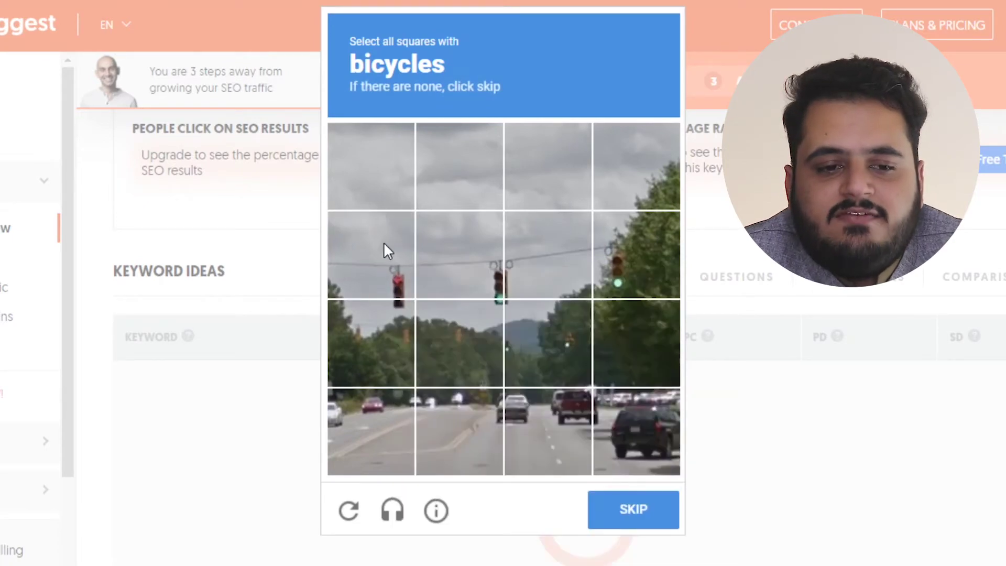
click(658, 518)
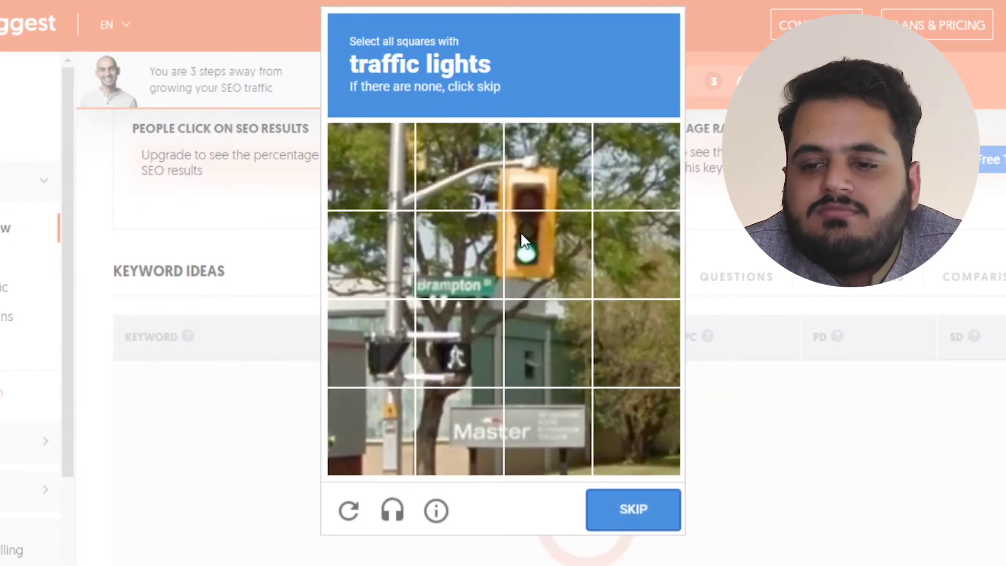
click(520, 231)
click(545, 162)
click(656, 508)
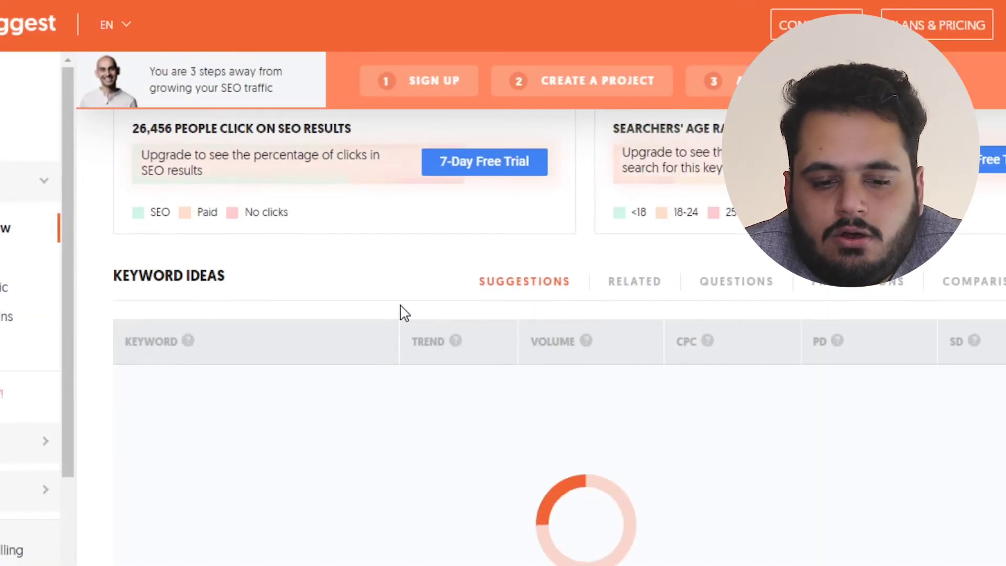
Step: Open the full list of keyword ideas for "best blender" from the keyword overview
scroll(403, 313, down, 2)
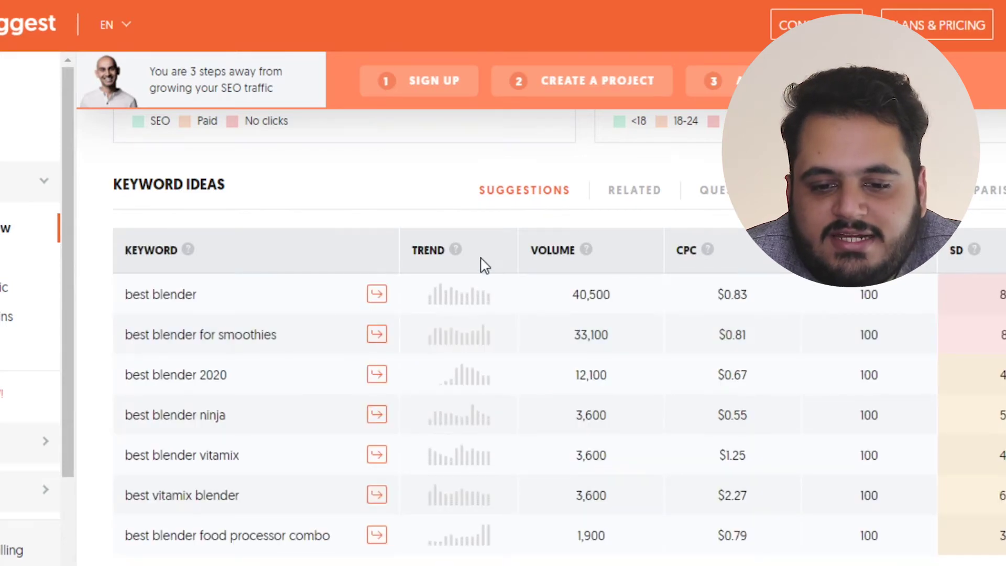
scroll(508, 348, down, 2)
click(575, 508)
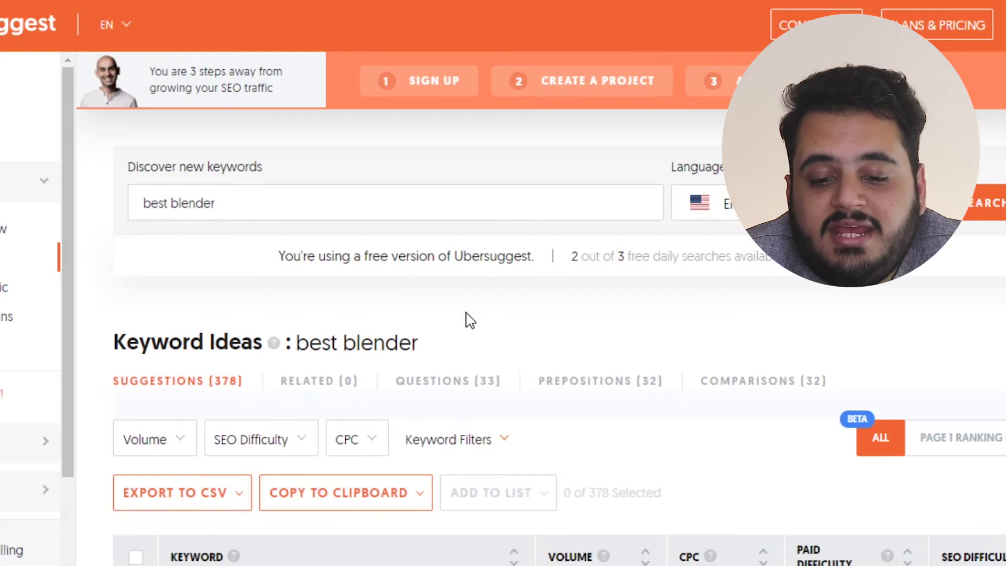
Step: Examine the search volume and SEO difficulty of the suggested "best blender" keywords
scroll(469, 319, down, 10)
scroll(556, 412, up, 7)
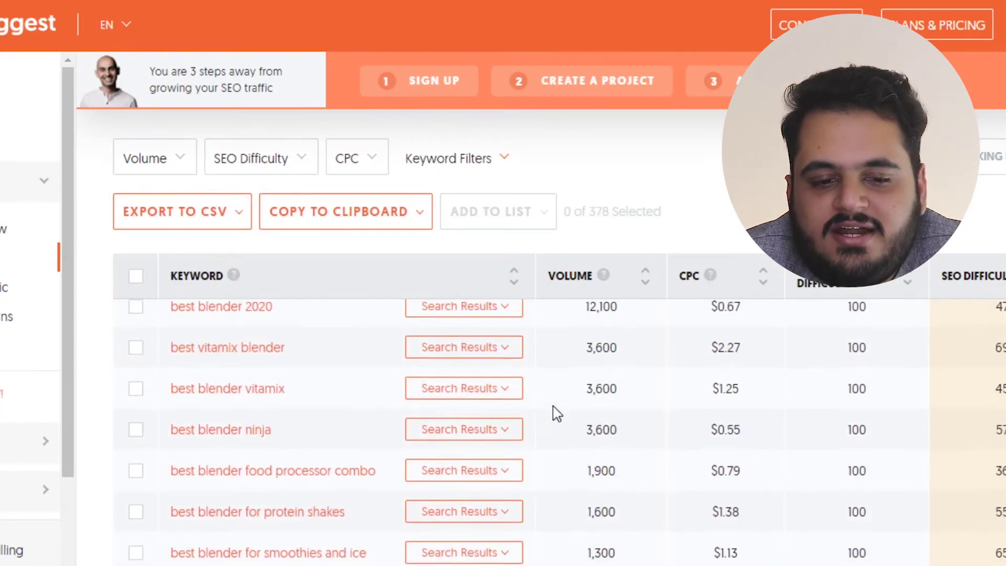
right_click(555, 411)
click(488, 352)
scroll(485, 352, down, 4)
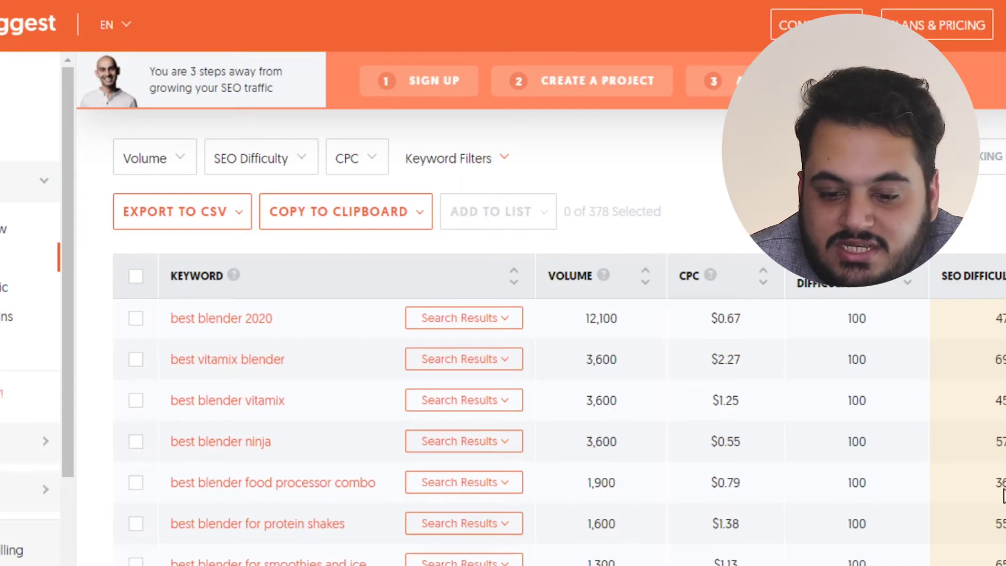
scroll(1001, 498, down, 5)
scroll(1000, 502, down, 10)
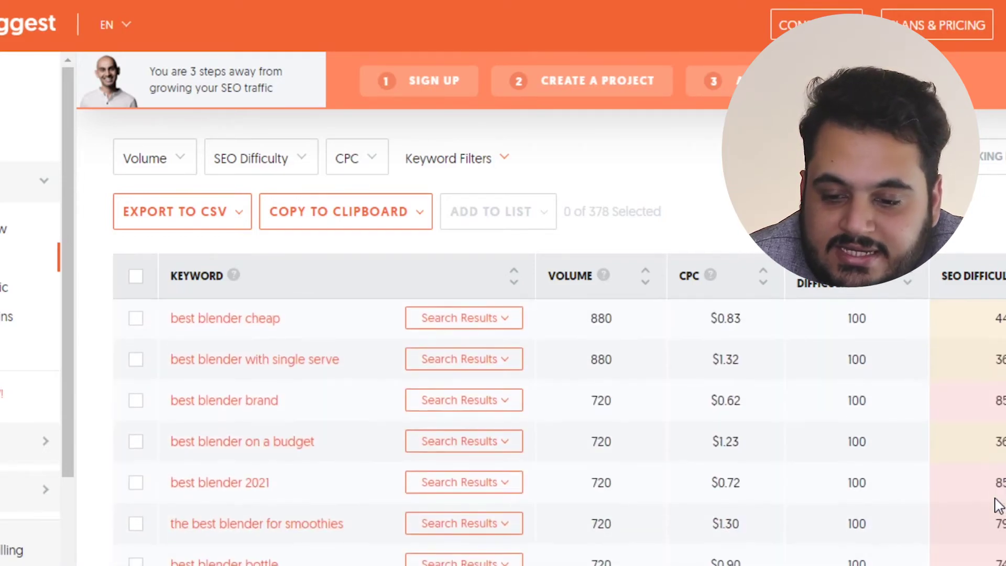
Step: Sort the keyword suggestions by SEO difficulty from lowest to highest
scroll(998, 507, up, 10)
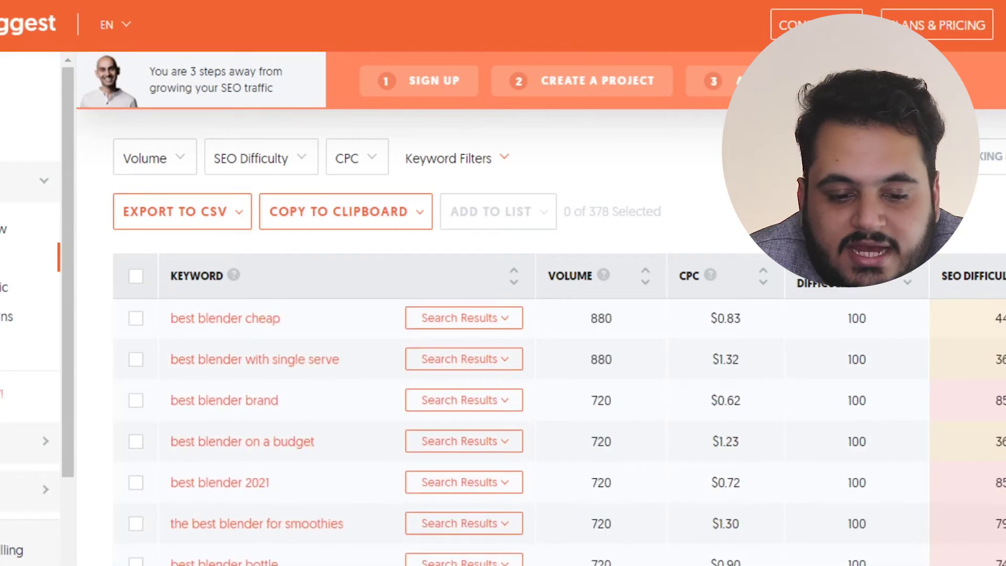
scroll(997, 508, up, 10)
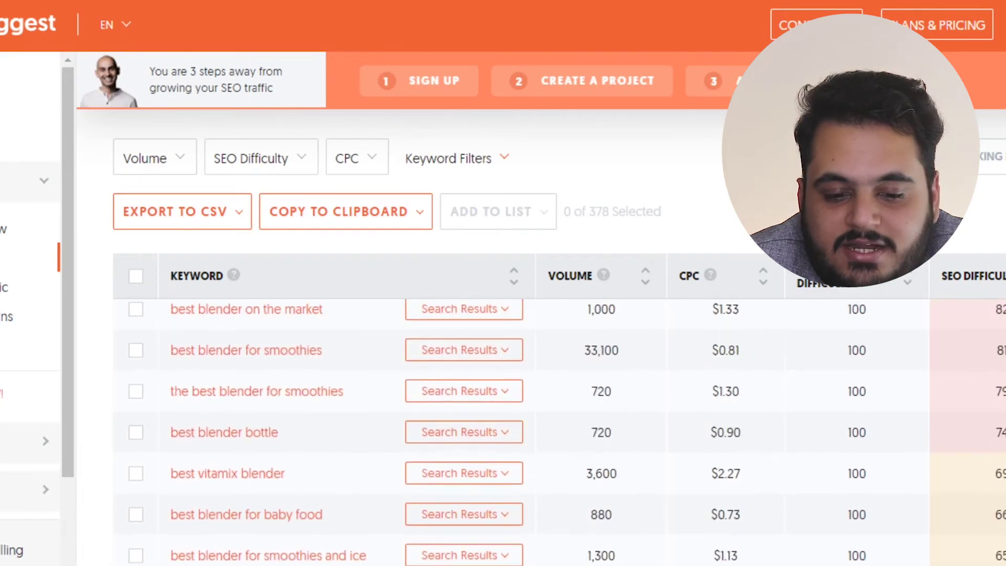
scroll(556, 430, down, 10)
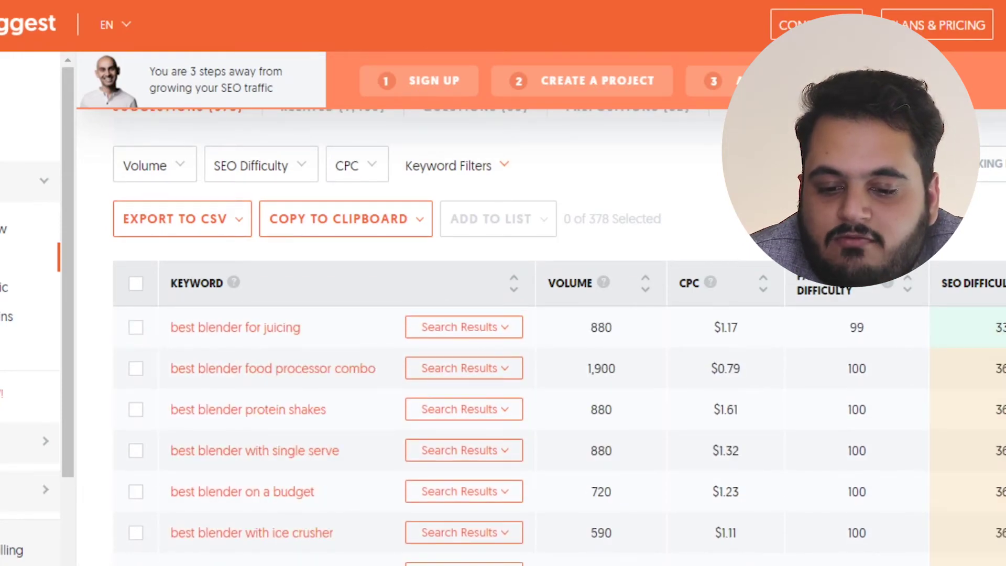